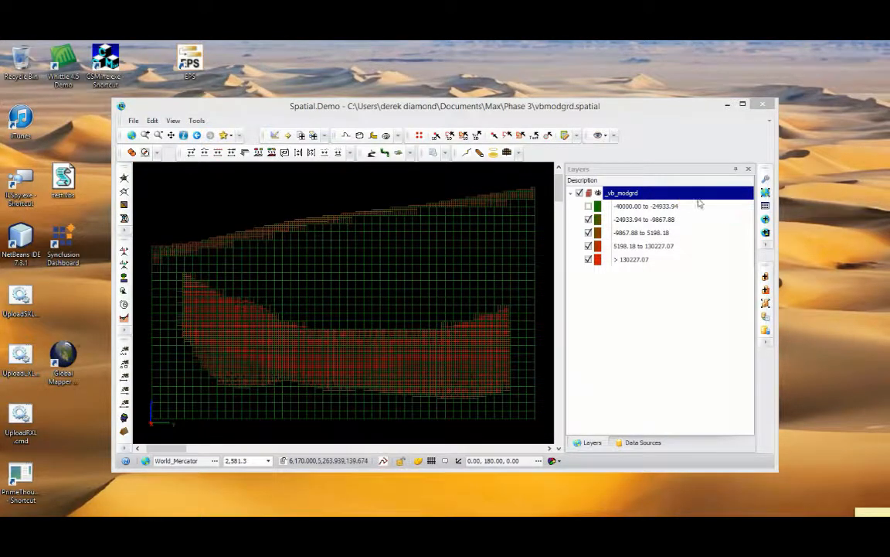
Open the data table of the _vb_modgrd layer, widen it and examine the Revenue column and its list of filter values
{"action": "left_click", "coordinate": [766, 206]}
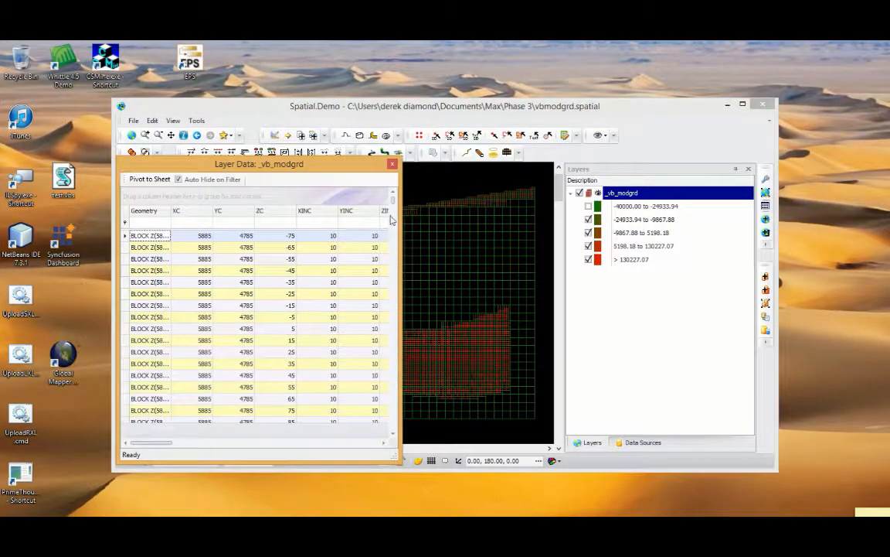
{"action": "left_click_drag", "start_coordinate": [401, 264], "coordinate": [686, 264]}
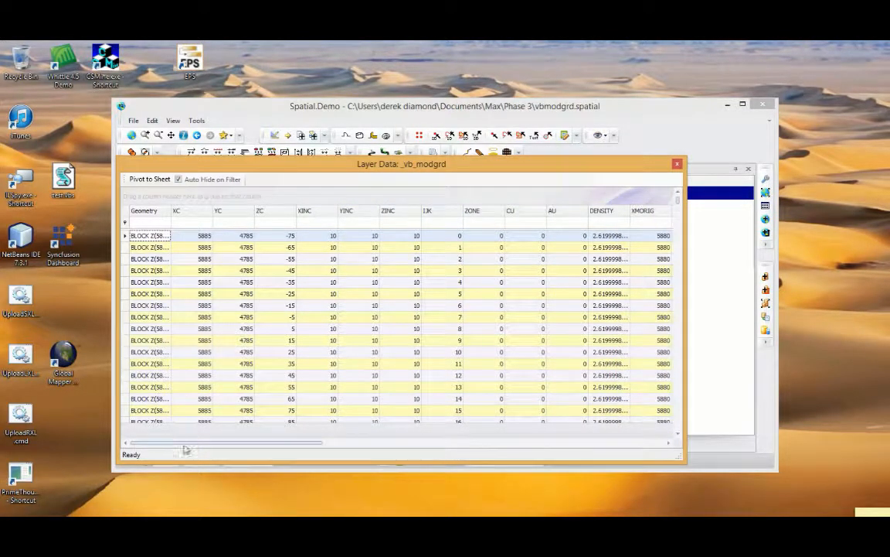
{"action": "left_click_drag", "start_coordinate": [186, 443], "coordinate": [360, 442]}
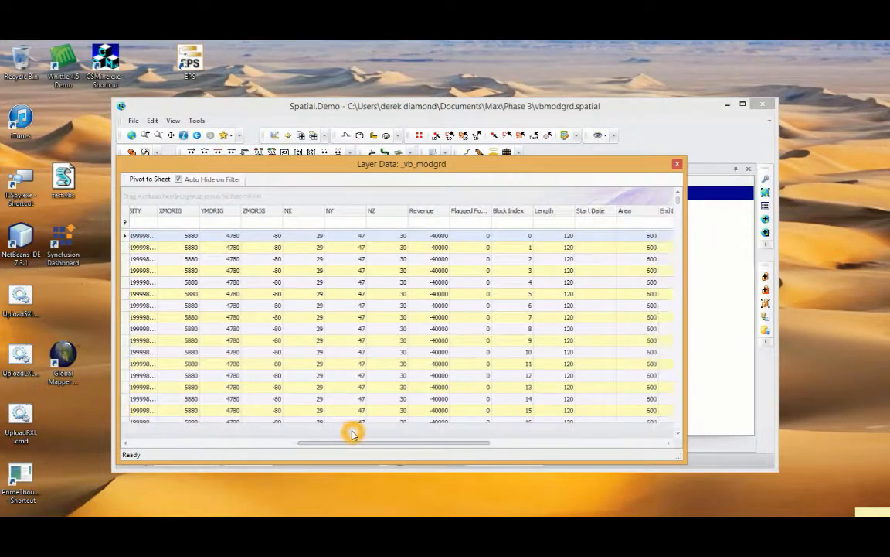
{"action": "scroll", "coordinate": [434, 224], "scroll_direction": "down", "scroll_amount": 8}
{"action": "left_click", "coordinate": [447, 209]}
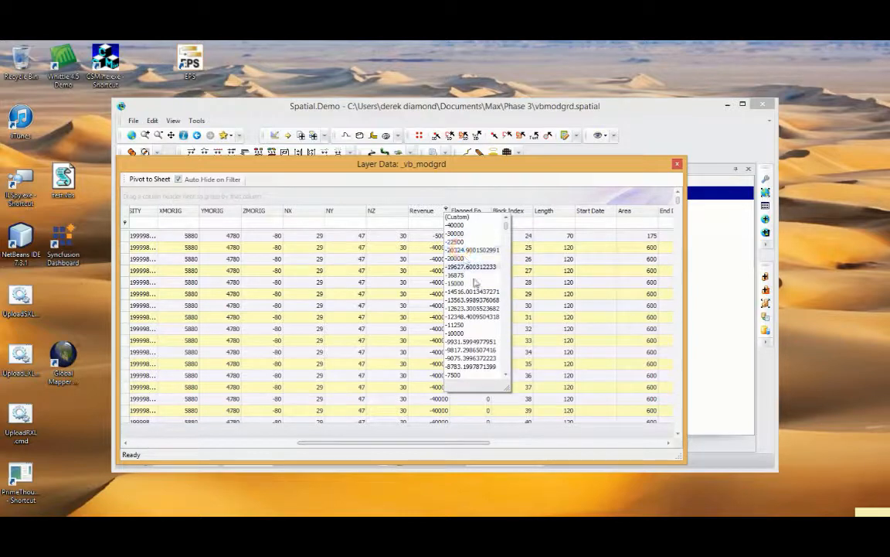
{"action": "scroll", "coordinate": [472, 326], "scroll_direction": "down", "scroll_amount": 10}
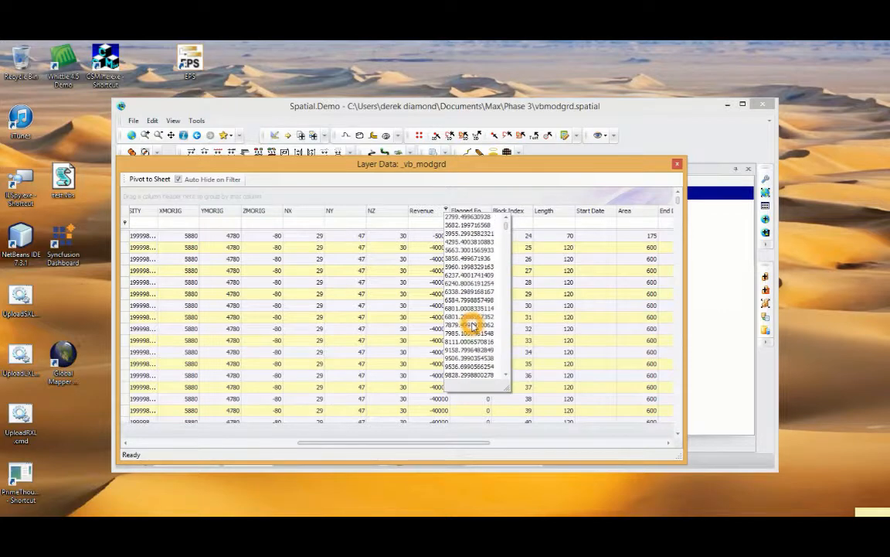
{"action": "scroll", "coordinate": [466, 253], "scroll_direction": "down", "scroll_amount": 5}
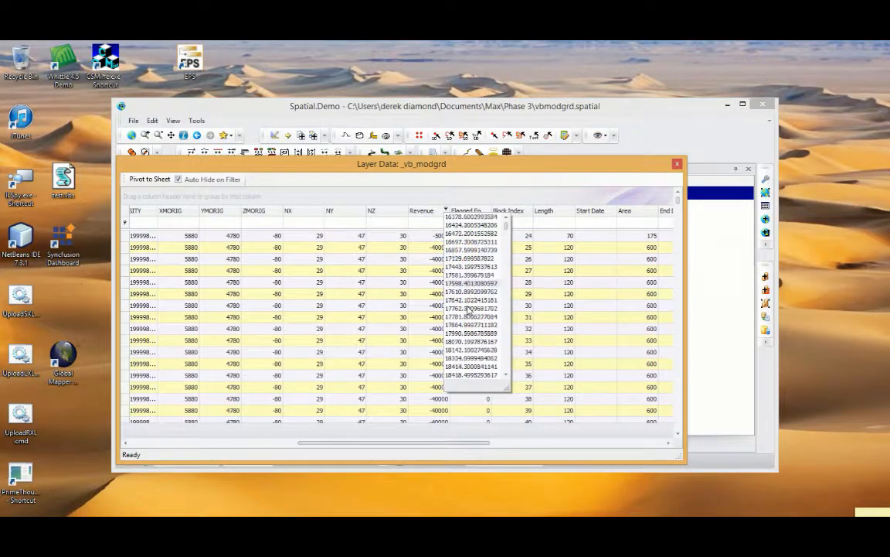
{"action": "scroll", "coordinate": [468, 310], "scroll_direction": "up", "scroll_amount": 8}
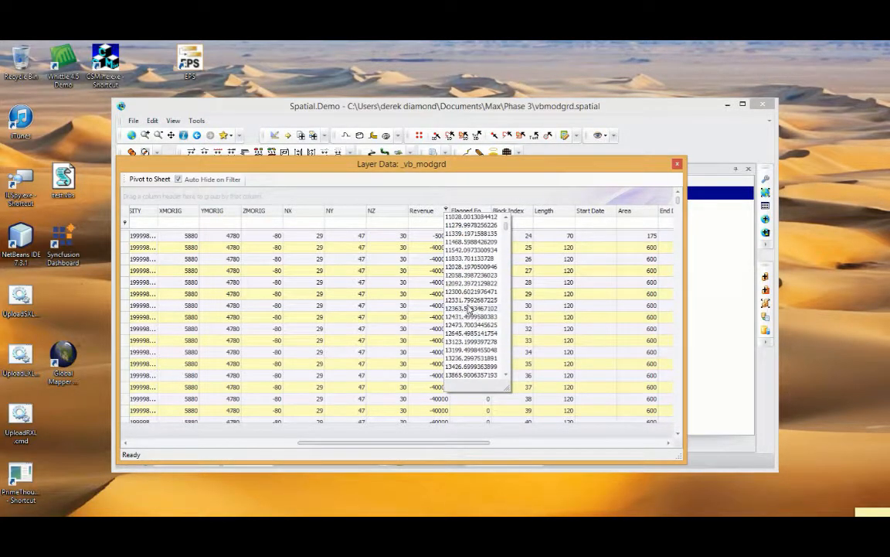
{"action": "left_click", "coordinate": [446, 195]}
{"action": "right_click", "coordinate": [422, 212]}
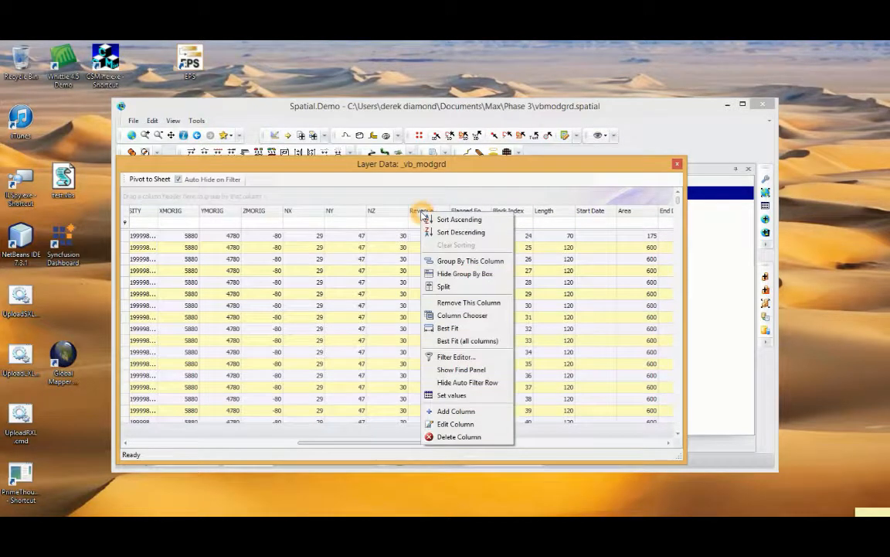
{"action": "left_click", "coordinate": [458, 411]}
{"action": "left_click", "coordinate": [502, 244]}
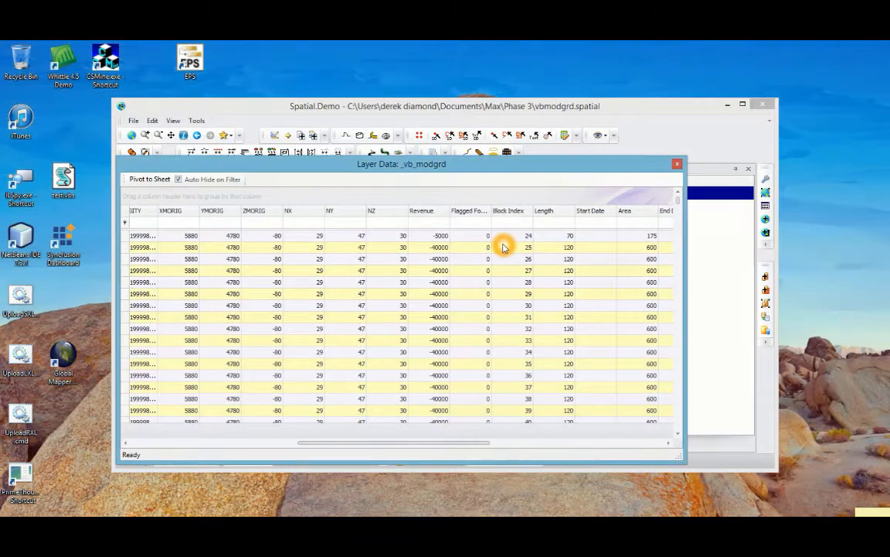
Review the Revenue column's expression in its column properties, and close the properties and the layer data table
{"action": "right_click", "coordinate": [422, 210]}
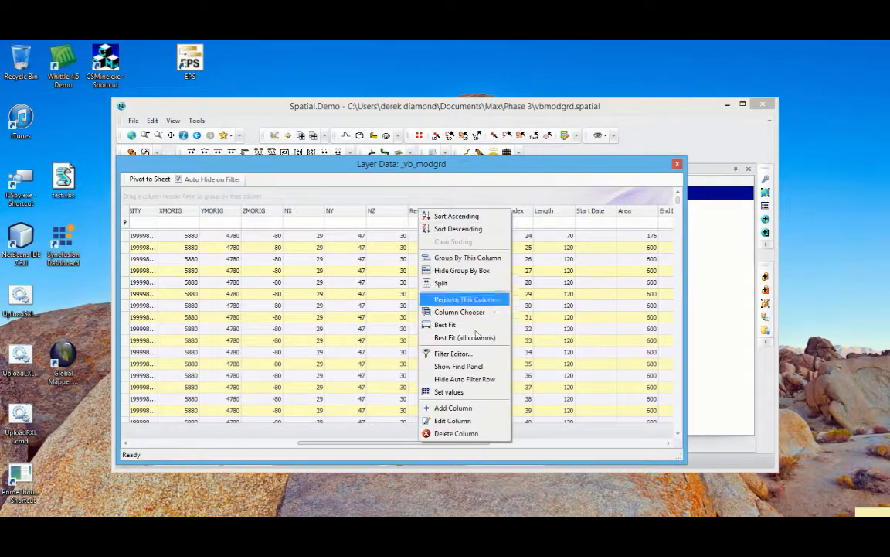
{"action": "left_click", "coordinate": [453, 420]}
{"action": "left_click", "coordinate": [472, 293]}
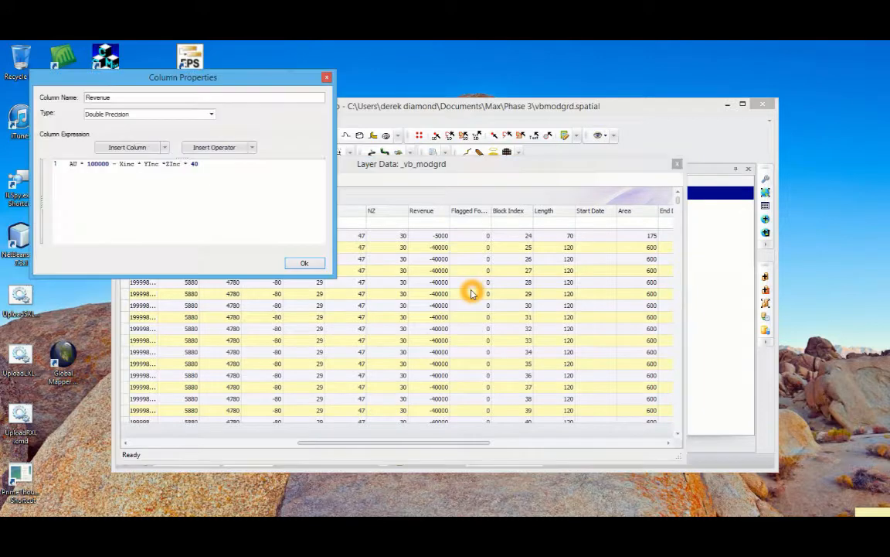
{"action": "left_click_drag", "start_coordinate": [110, 77], "coordinate": [236, 157]}
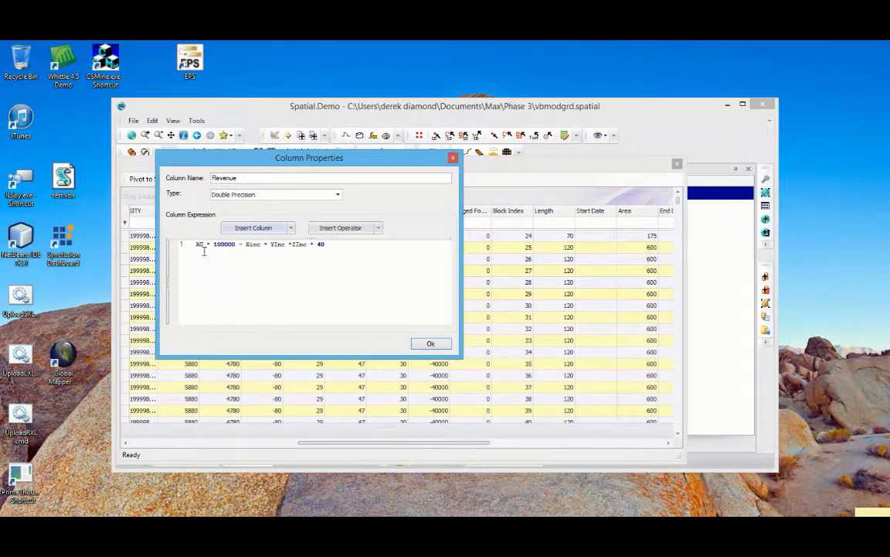
{"action": "left_click", "coordinate": [200, 255]}
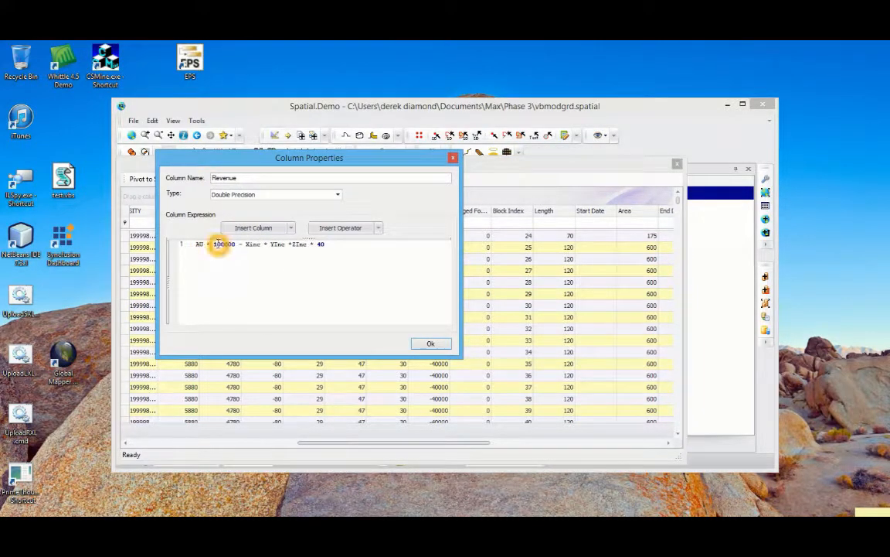
{"action": "left_click", "coordinate": [226, 247]}
{"action": "left_click", "coordinate": [198, 243]}
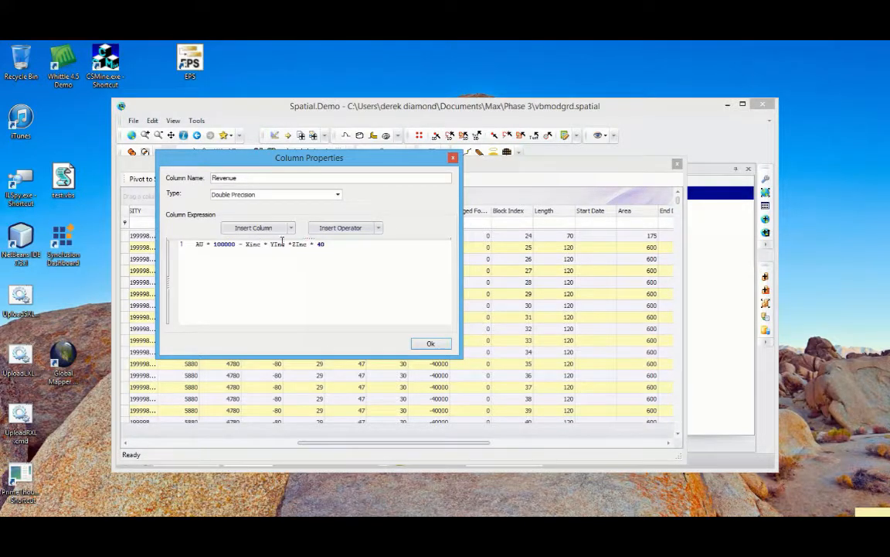
{"action": "left_click", "coordinate": [432, 344]}
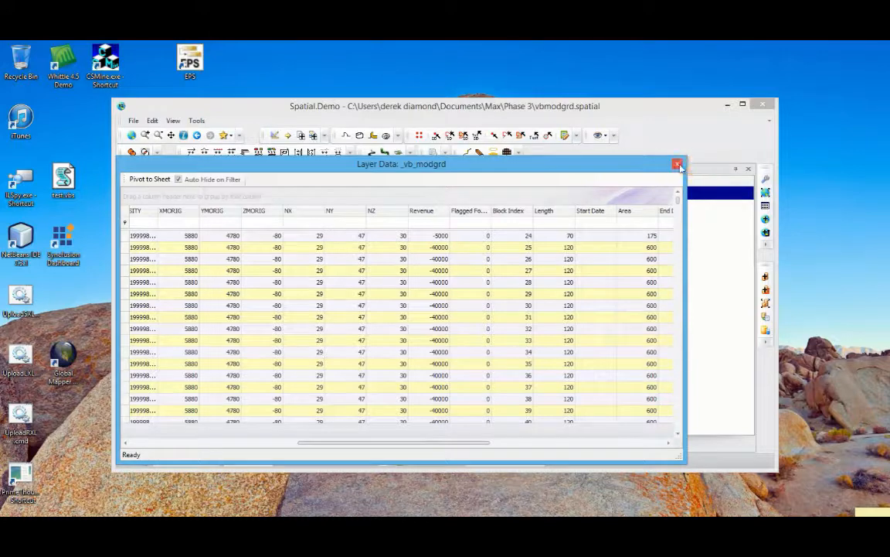
{"action": "left_click", "coordinate": [677, 164]}
{"action": "left_click", "coordinate": [272, 306]}
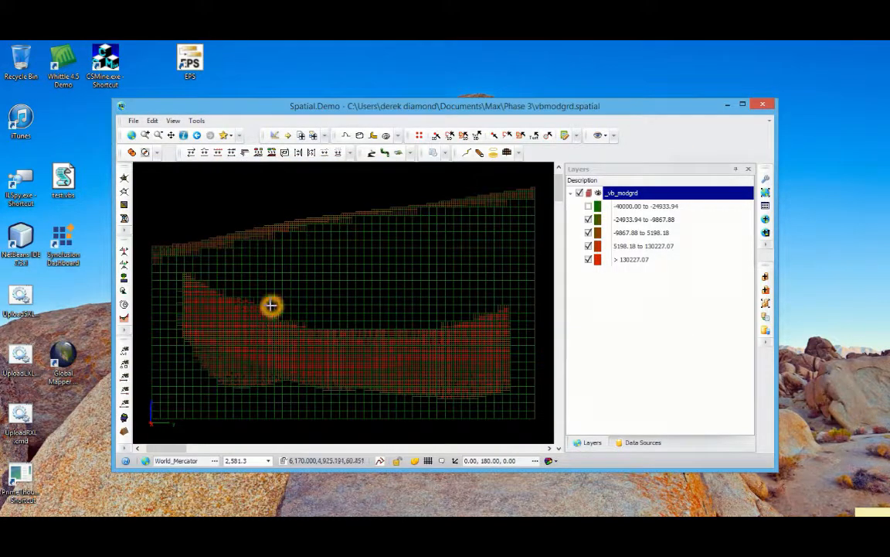
{"action": "left_click", "coordinate": [221, 250]}
{"action": "left_click", "coordinate": [196, 246]}
{"action": "left_click", "coordinate": [479, 238]}
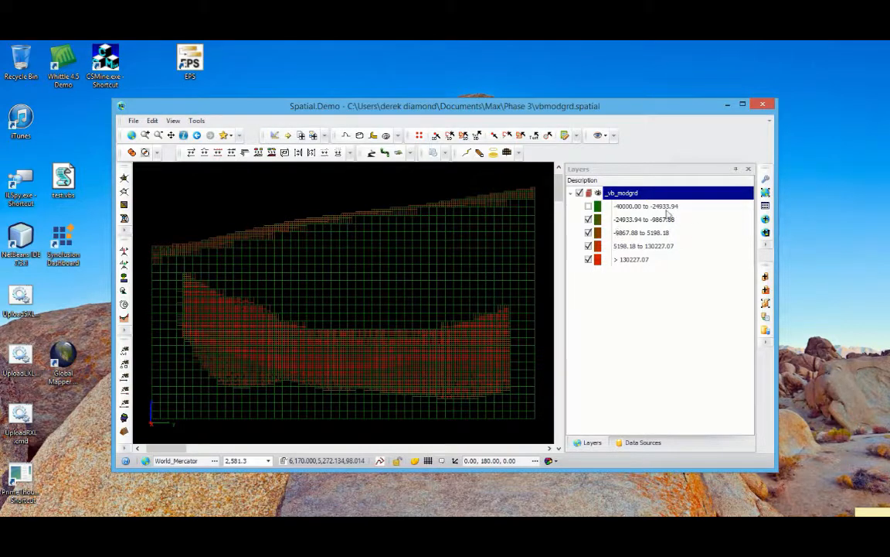
Apply the Mined theme to the _vb_modgrd layer, and show and hide the blocks of class 0
{"action": "right_click", "coordinate": [623, 193]}
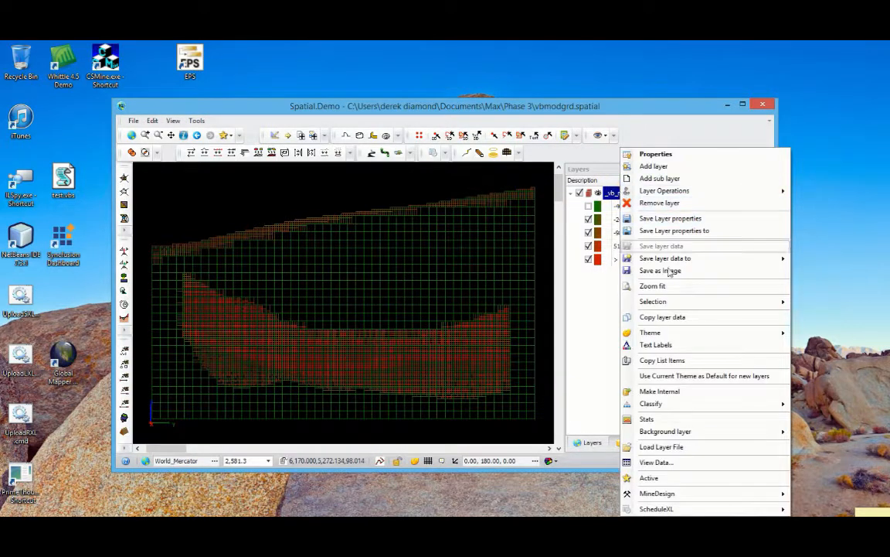
{"action": "mouse_move", "coordinate": [653, 333]}
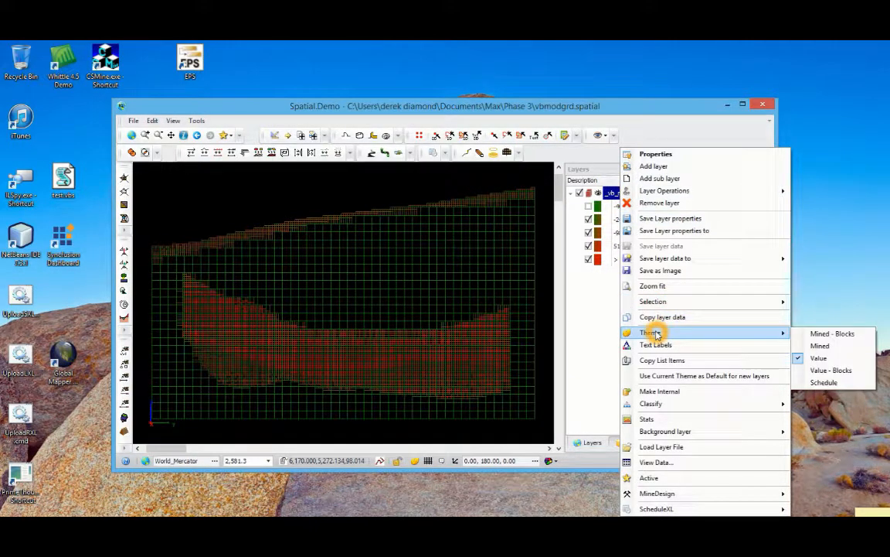
{"action": "left_click", "coordinate": [821, 346]}
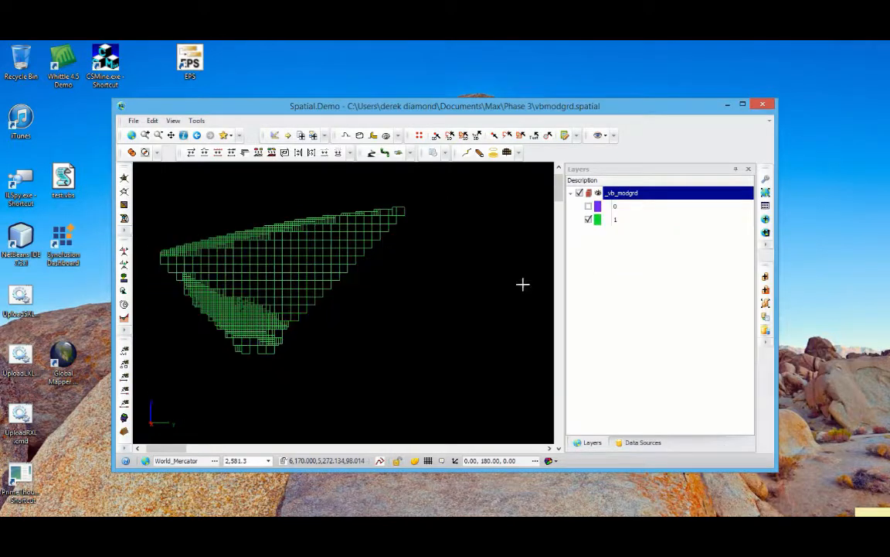
{"action": "left_click", "coordinate": [589, 207]}
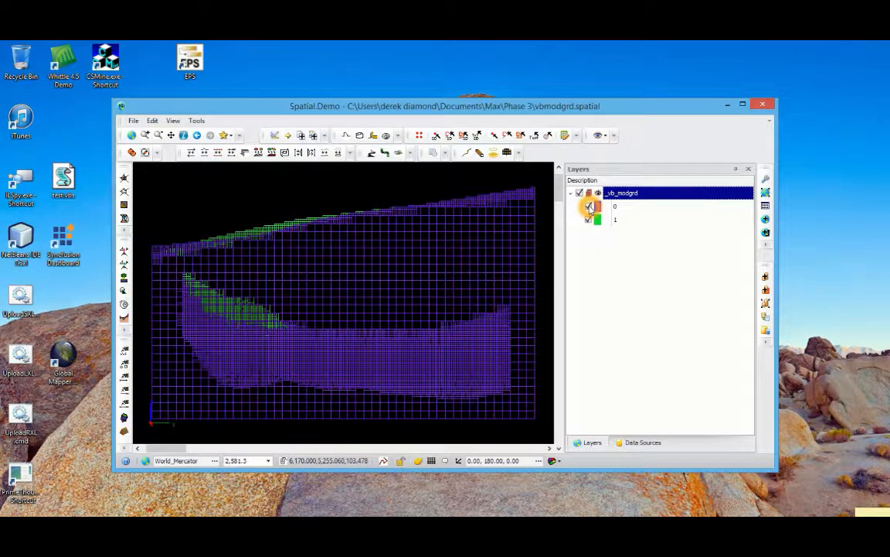
{"action": "left_click", "coordinate": [589, 207]}
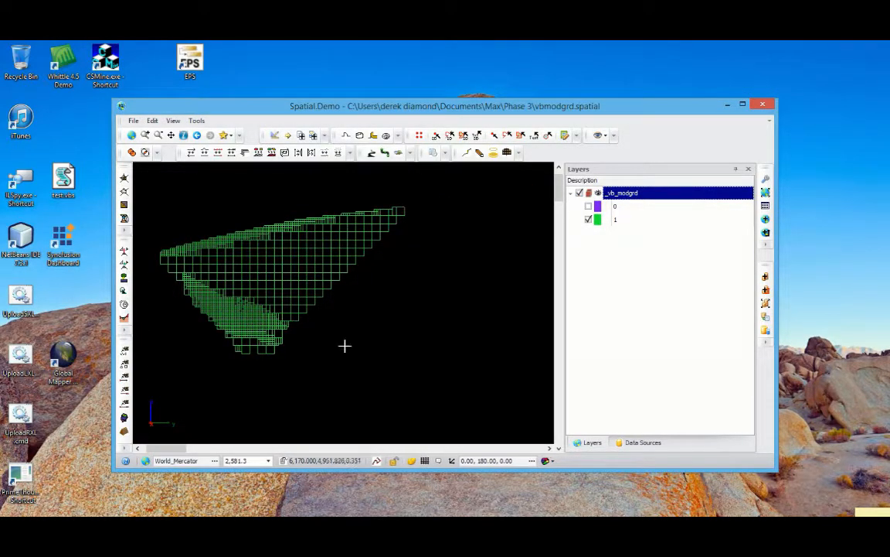
Display the mined pit of the _vb_modgrd layer in 3D as solid blocks with the Mined - Blocks theme
{"action": "left_click", "coordinate": [275, 292]}
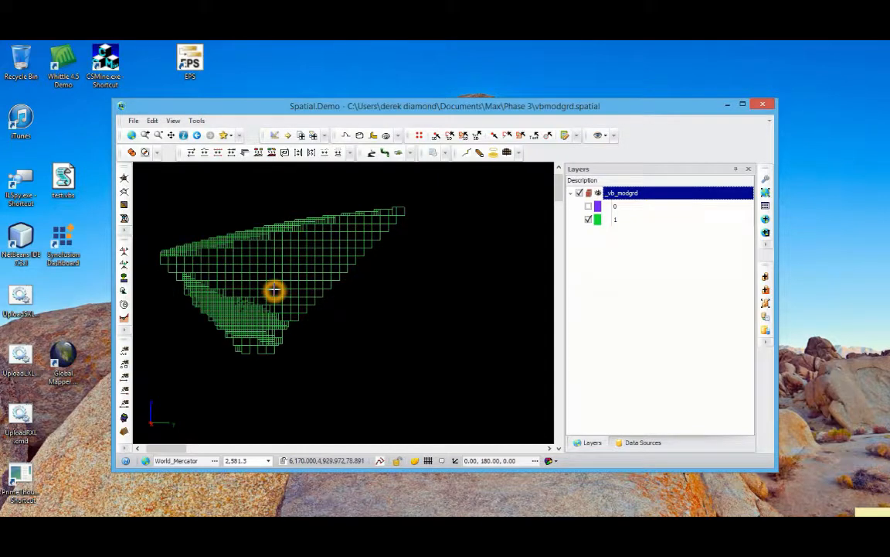
{"action": "left_click", "coordinate": [262, 280]}
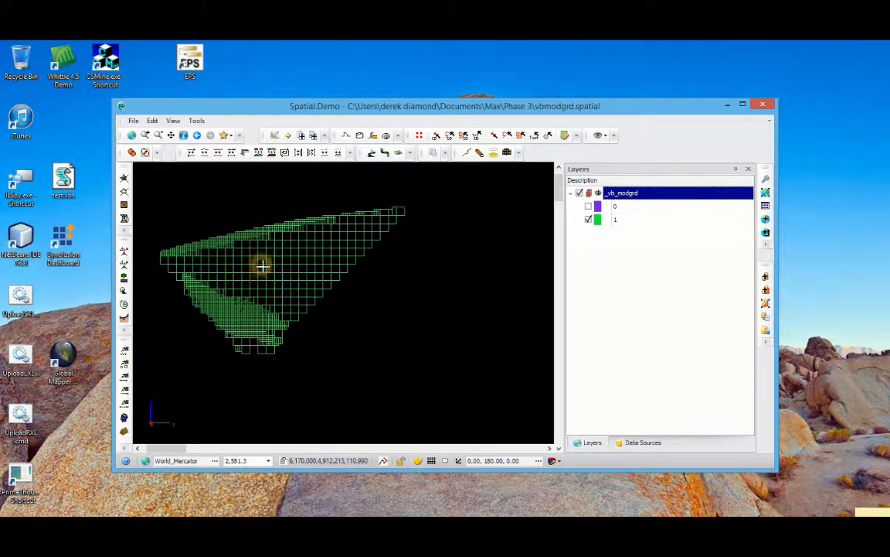
{"action": "left_click_drag", "start_coordinate": [260, 265], "coordinate": [300, 294]}
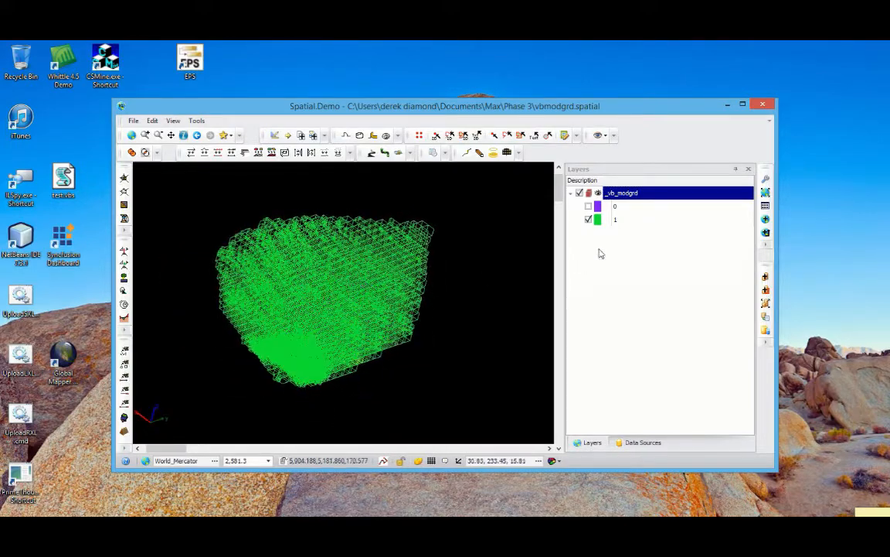
{"action": "right_click", "coordinate": [618, 193]}
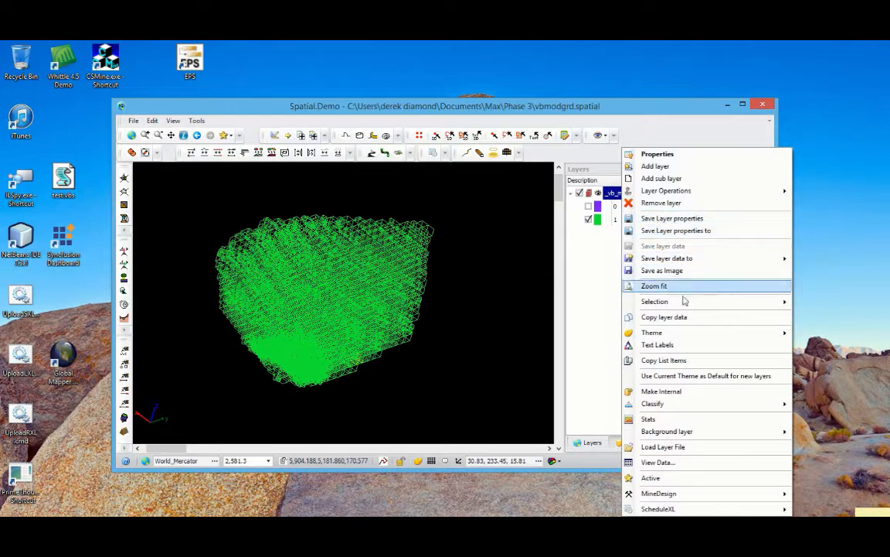
{"action": "mouse_move", "coordinate": [666, 333]}
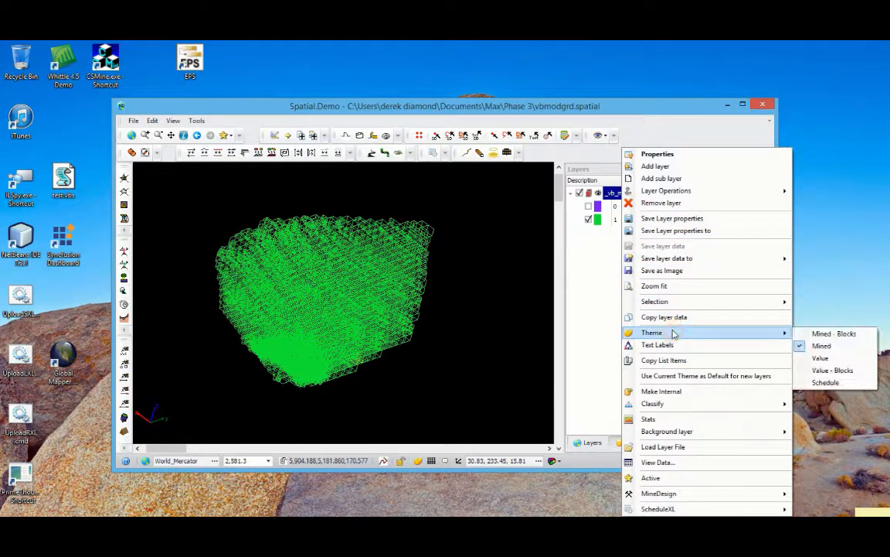
{"action": "left_click", "coordinate": [825, 334]}
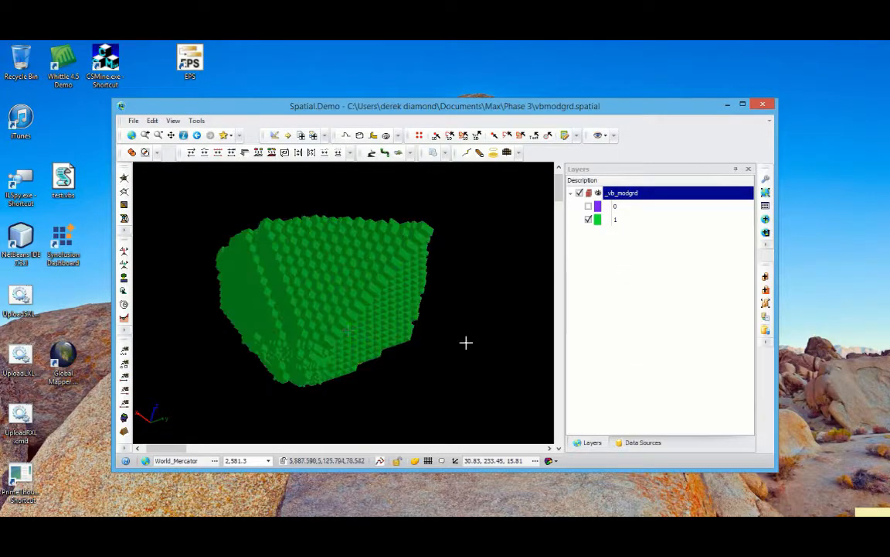
{"action": "left_click", "coordinate": [132, 137]}
{"action": "left_click_drag", "start_coordinate": [340, 275], "coordinate": [361, 243]}
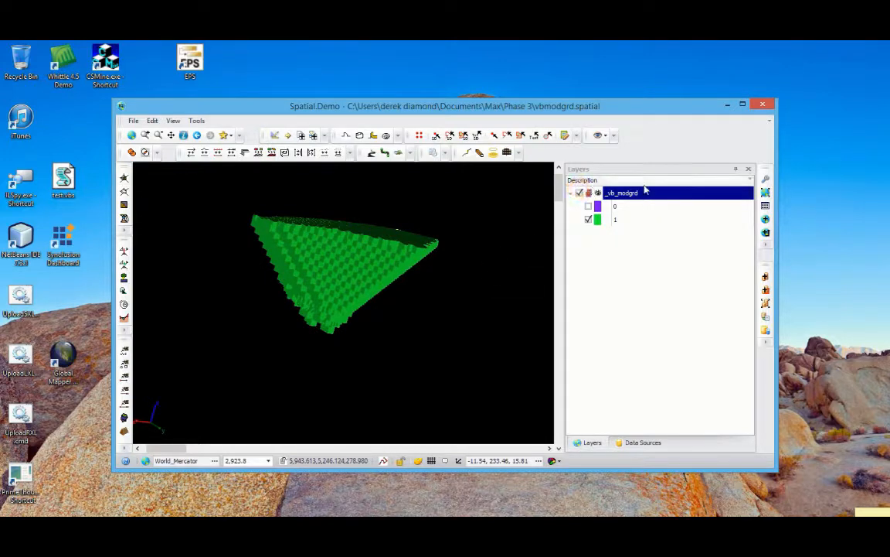
Launch ScheduleXL for the _vb_modgrd layer and load the project vbModGrd.proj from the Phase 3 folder to view its tasks
{"action": "left_click", "coordinate": [632, 197]}
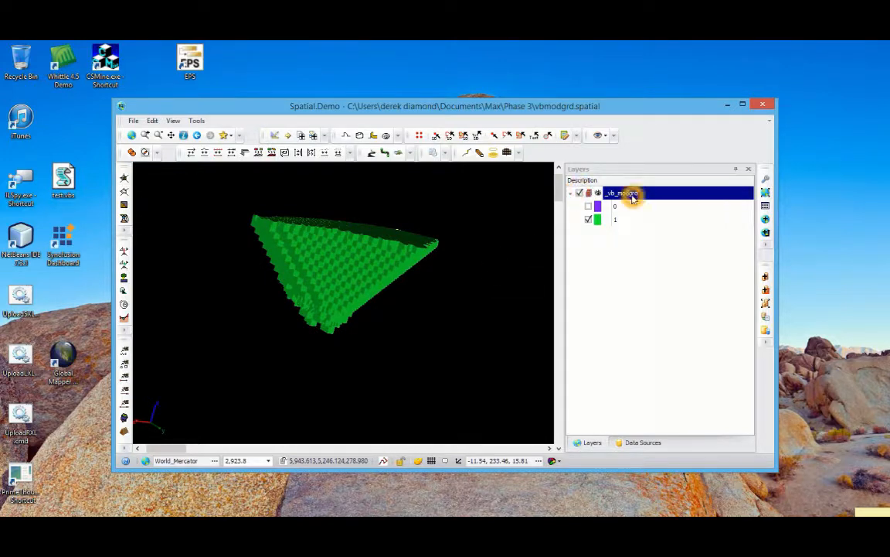
{"action": "left_click", "coordinate": [433, 153]}
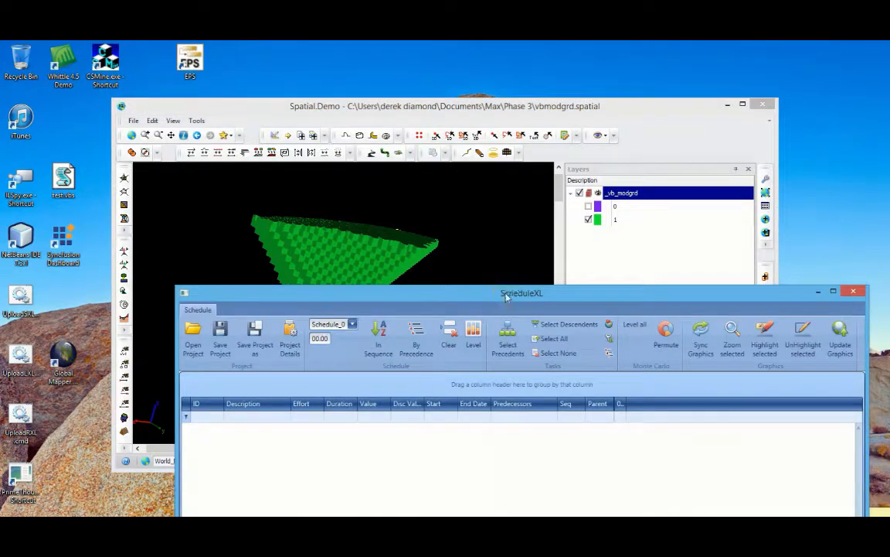
{"action": "left_click_drag", "start_coordinate": [506, 297], "coordinate": [499, 109]}
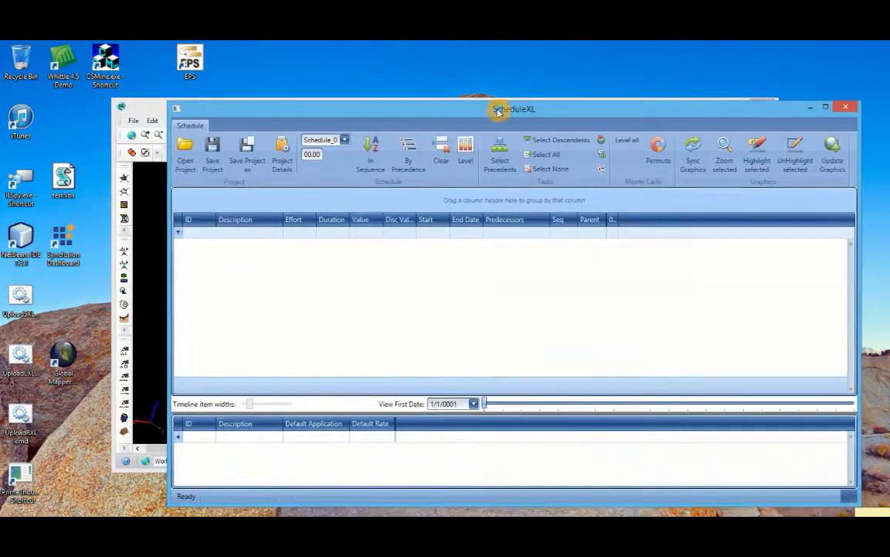
{"action": "left_click", "coordinate": [184, 160]}
{"action": "left_click", "coordinate": [319, 220]}
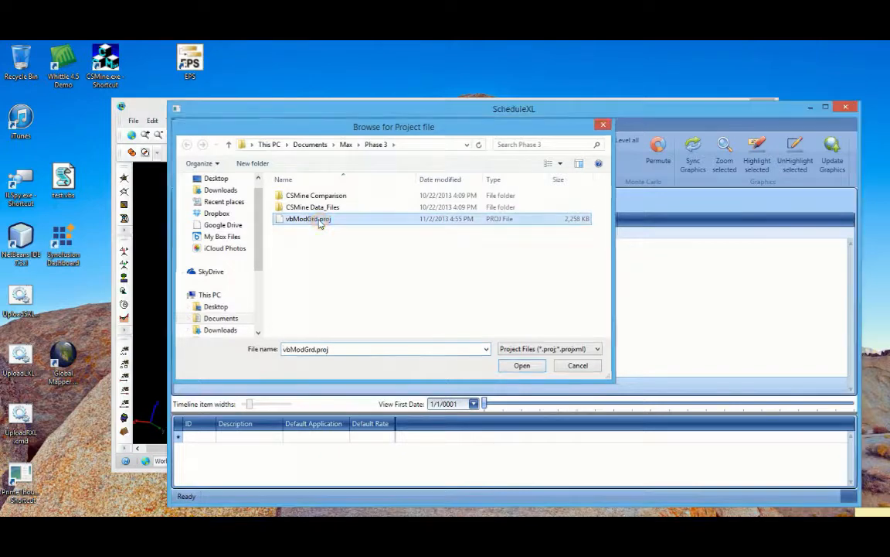
{"action": "double_click", "coordinate": [319, 221]}
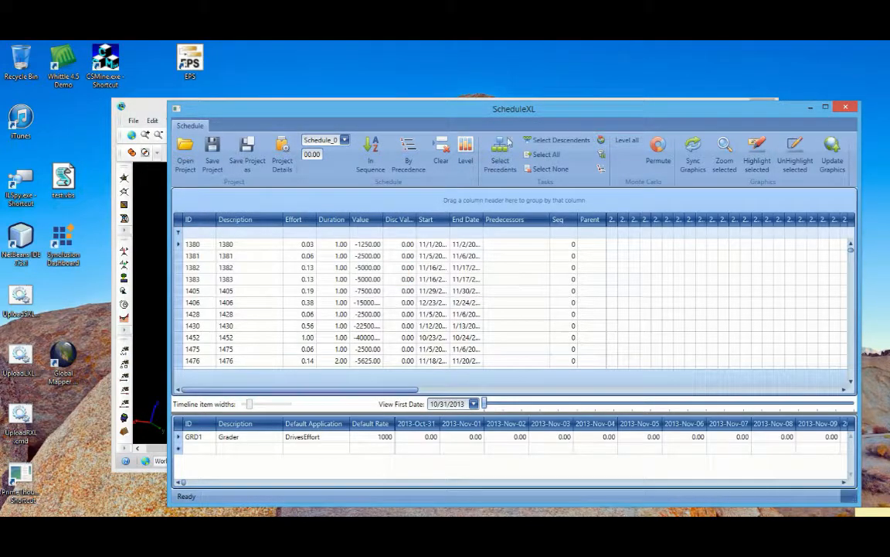
{"action": "left_click_drag", "start_coordinate": [483, 106], "coordinate": [464, 88]}
{"action": "scroll", "coordinate": [402, 291], "scroll_direction": "down", "scroll_amount": 5}
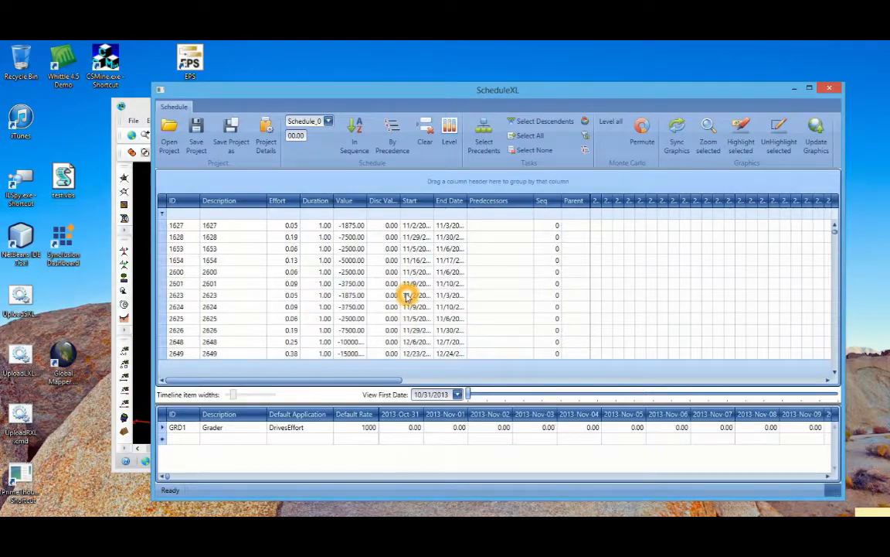
Widen the Value column of the task table so its values show in full, and look through the tasks' values
{"action": "scroll", "coordinate": [407, 293], "scroll_direction": "up", "scroll_amount": 5}
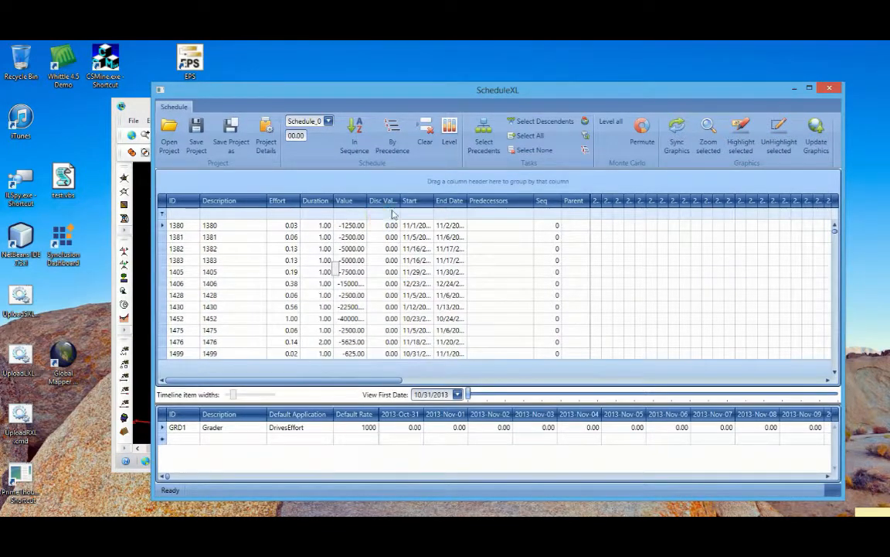
{"action": "left_click", "coordinate": [359, 208]}
{"action": "left_click", "coordinate": [365, 200]}
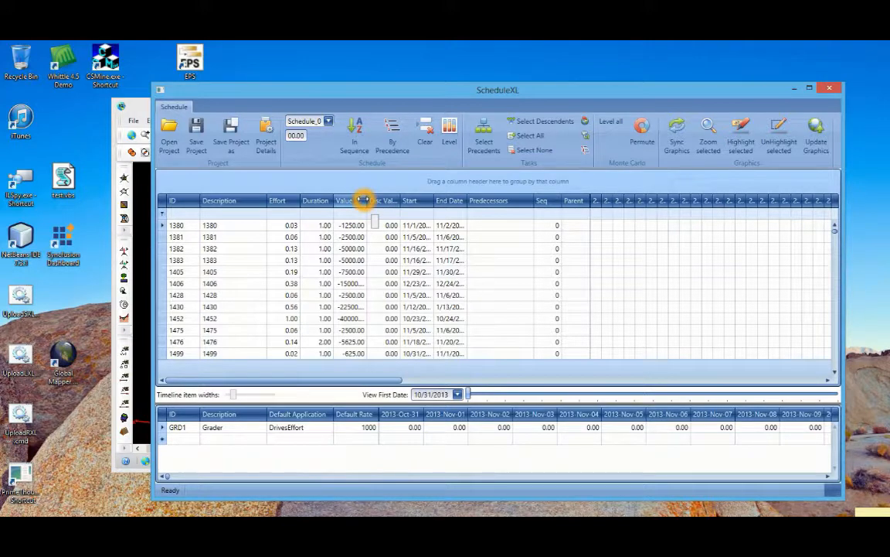
{"action": "left_click_drag", "start_coordinate": [363, 200], "coordinate": [379, 199]}
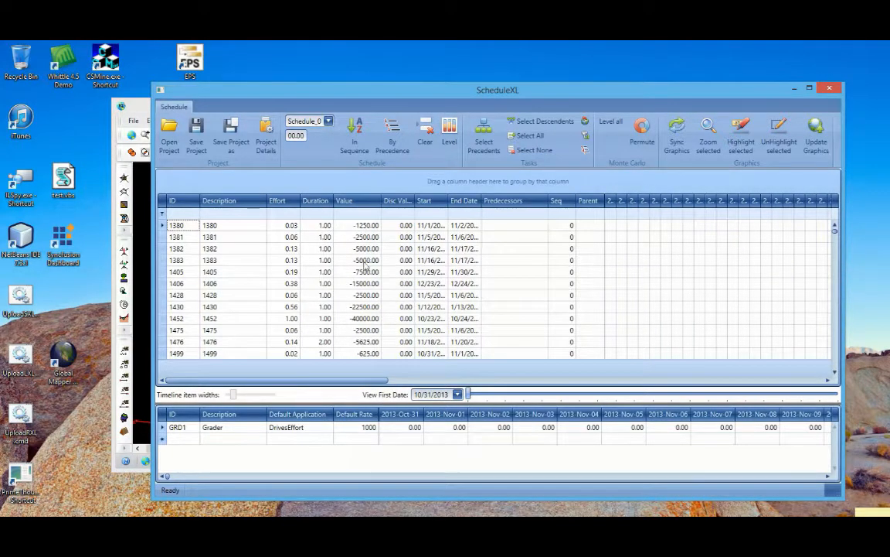
{"action": "scroll", "coordinate": [366, 263], "scroll_direction": "down", "scroll_amount": 15}
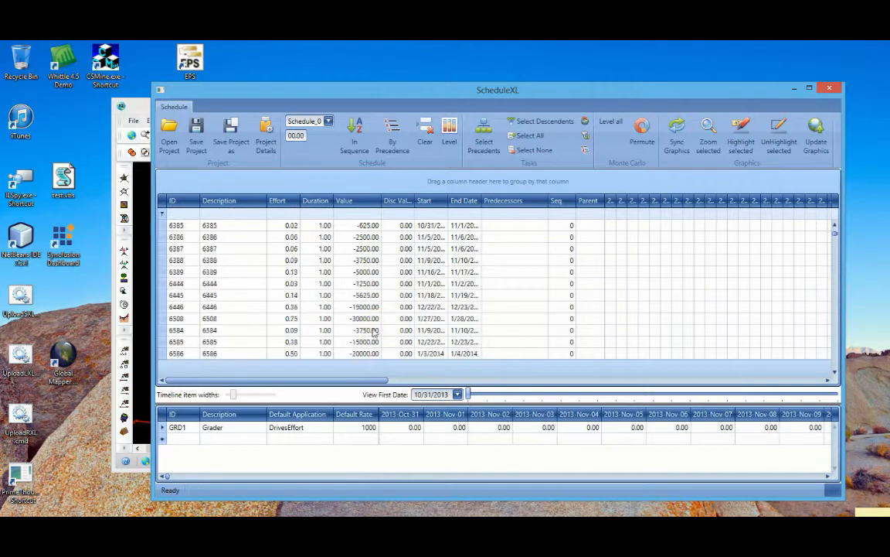
{"action": "scroll", "coordinate": [369, 321], "scroll_direction": "up", "scroll_amount": 15}
{"action": "scroll", "coordinate": [367, 320], "scroll_direction": "down", "scroll_amount": 14}
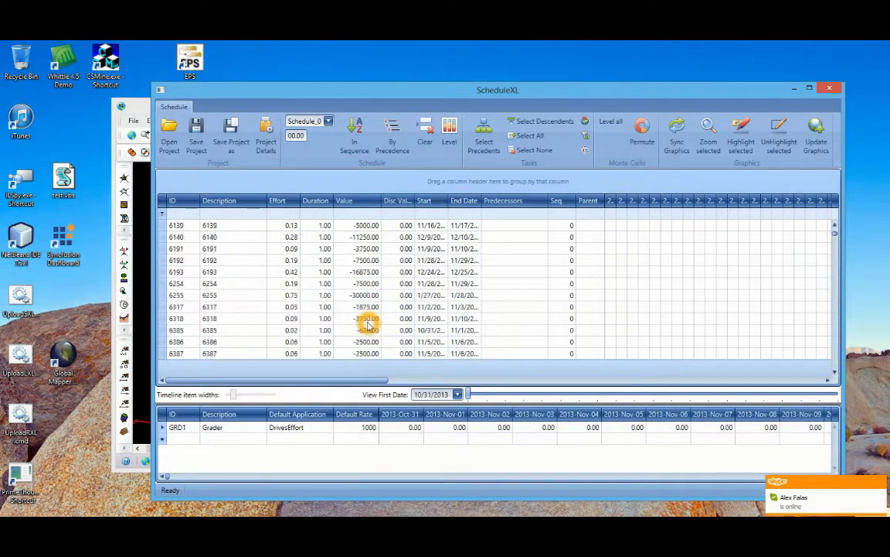
{"action": "scroll", "coordinate": [364, 313], "scroll_direction": "up", "scroll_amount": 10}
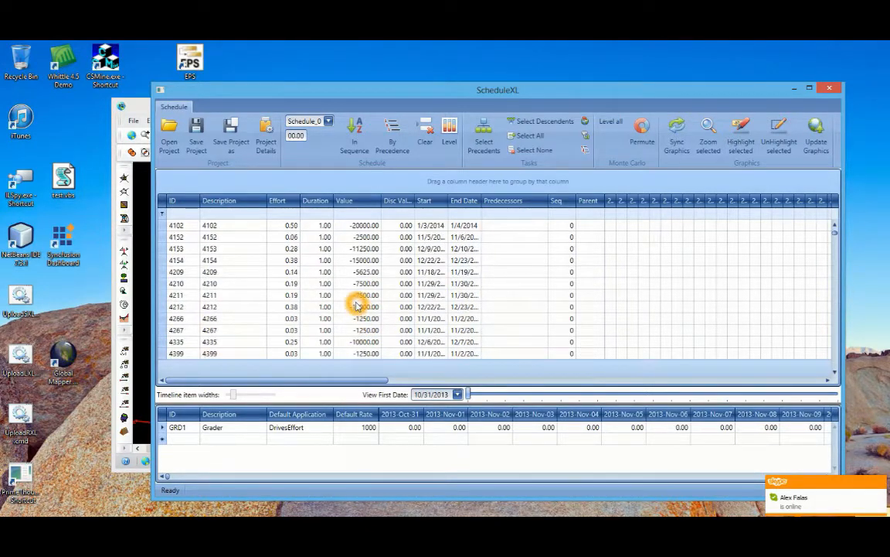
{"action": "scroll", "coordinate": [357, 304], "scroll_direction": "up", "scroll_amount": 8}
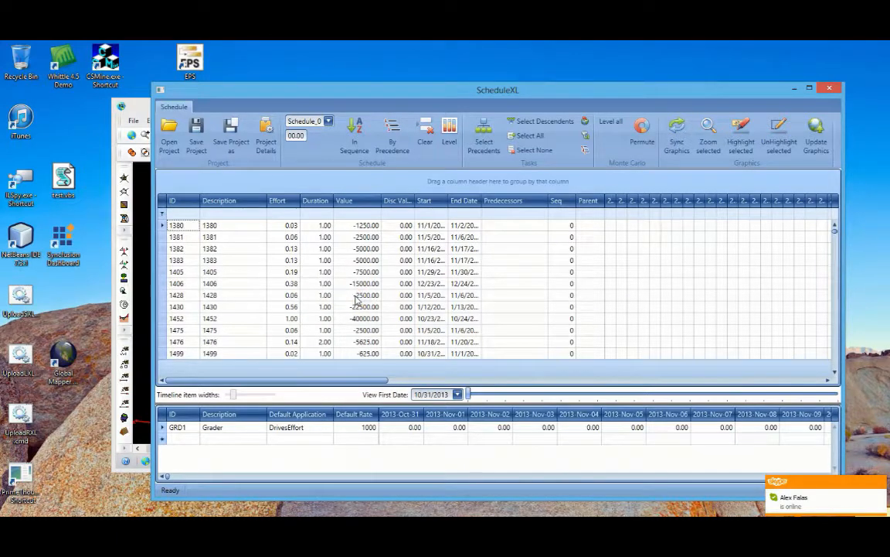
{"action": "scroll", "coordinate": [362, 273], "scroll_direction": "down", "scroll_amount": 3}
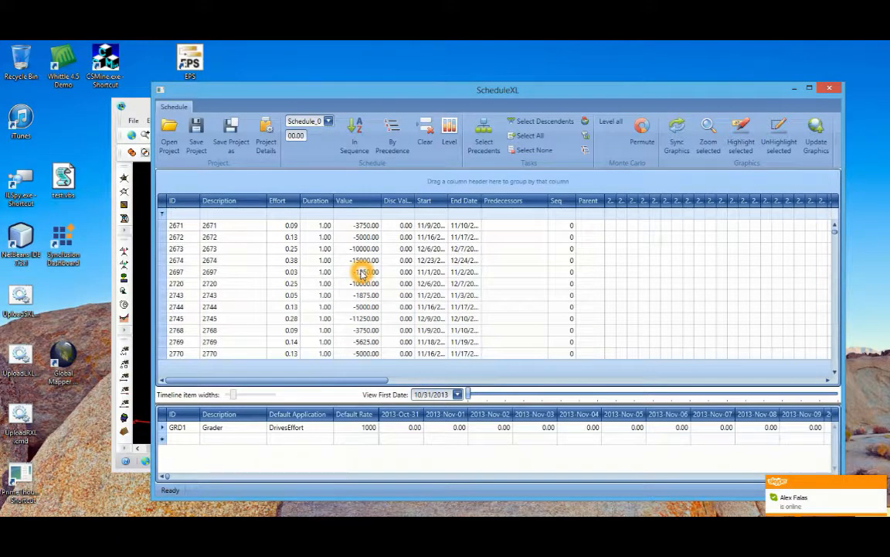
{"action": "scroll", "coordinate": [361, 272], "scroll_direction": "down", "scroll_amount": 10}
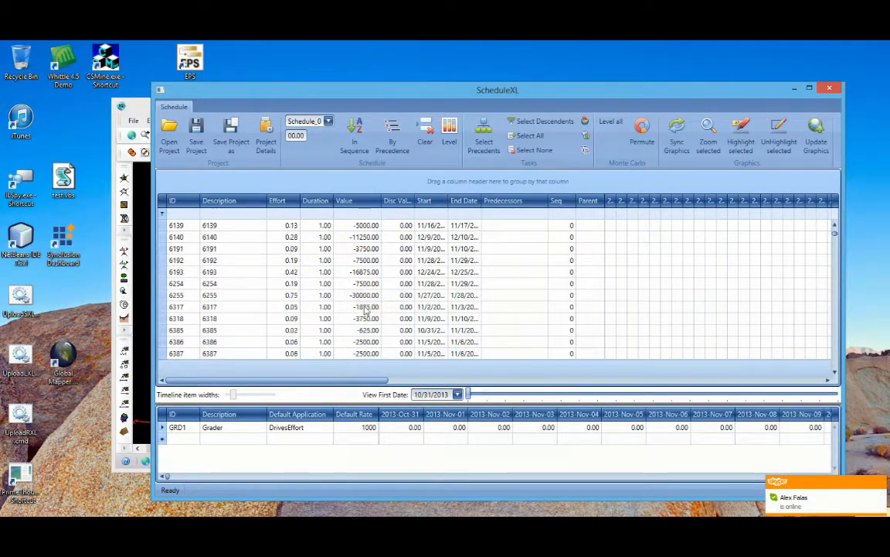
{"action": "scroll", "coordinate": [359, 266], "scroll_direction": "up", "scroll_amount": 5}
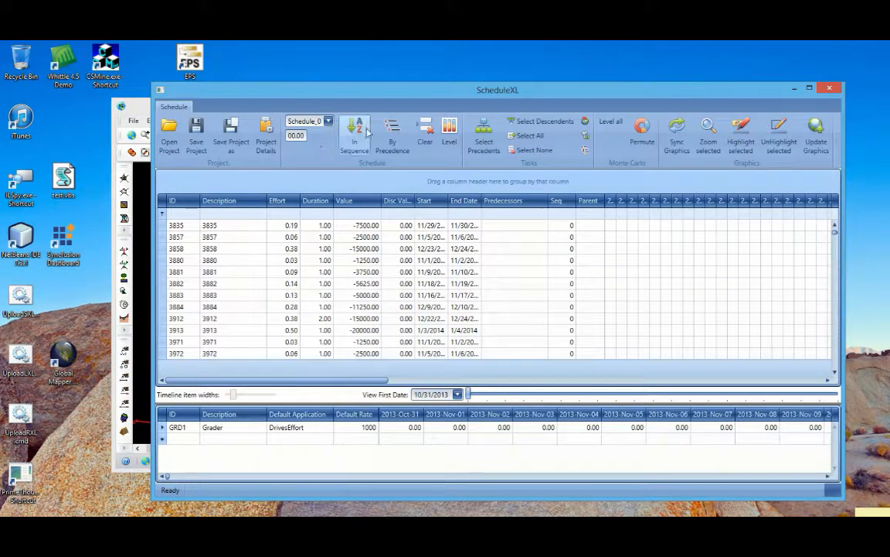
Examine the daily discount values of the Flat and Optimistic 10% discounts in the project settings
{"action": "left_click", "coordinate": [267, 144]}
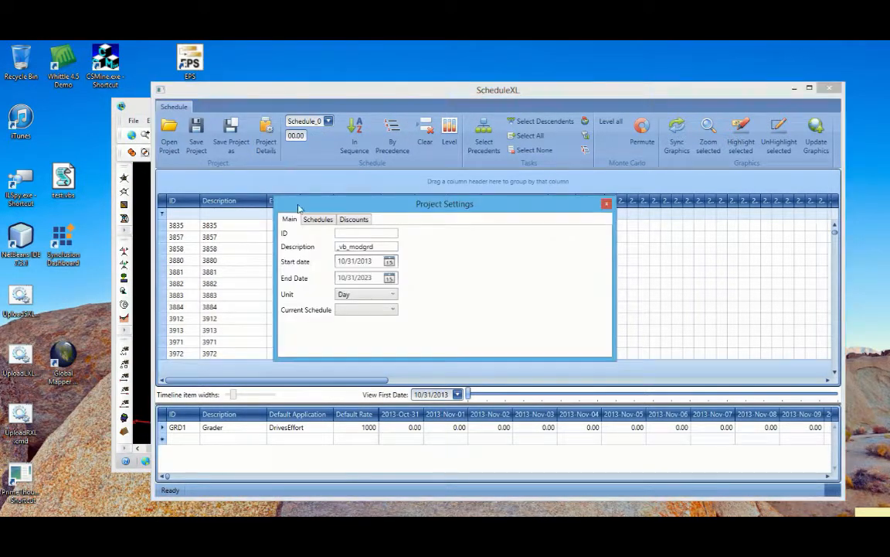
{"action": "left_click_drag", "start_coordinate": [402, 207], "coordinate": [375, 187]}
{"action": "left_click", "coordinate": [331, 201]}
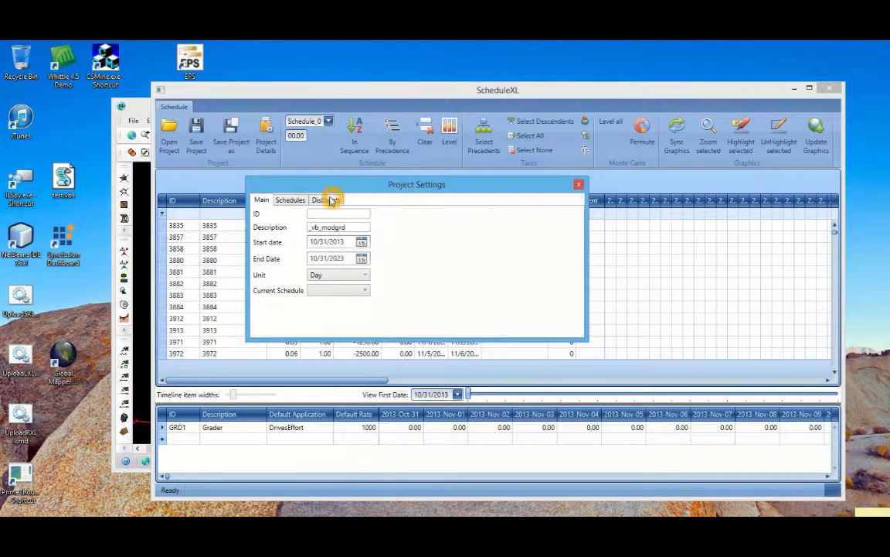
{"action": "left_click", "coordinate": [331, 275]}
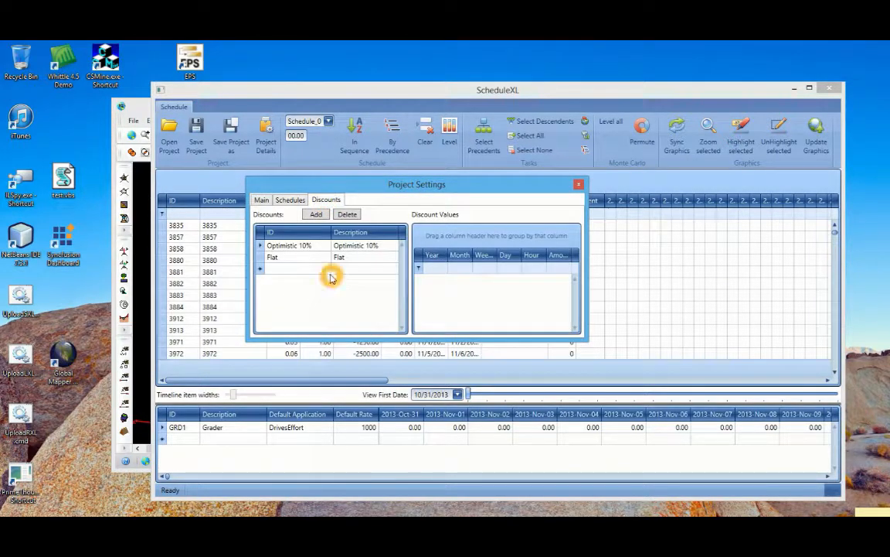
{"action": "left_click", "coordinate": [342, 267]}
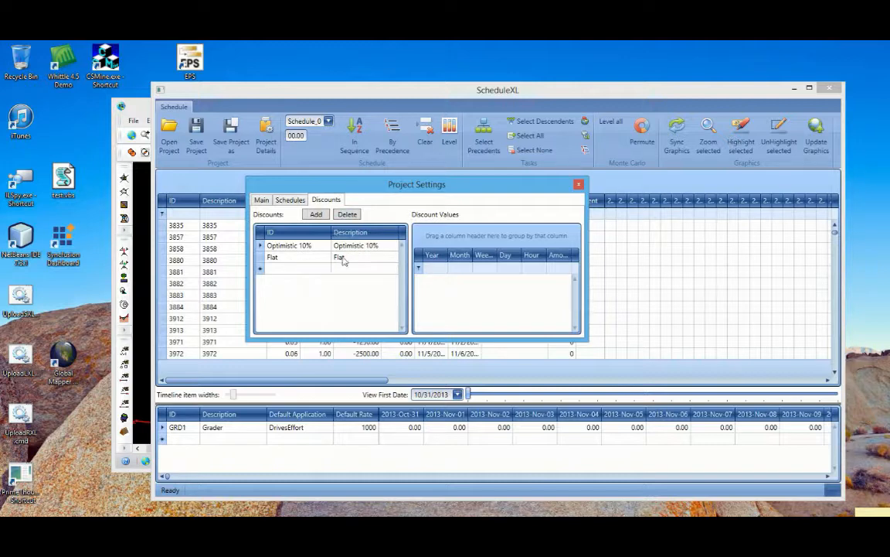
{"action": "left_click", "coordinate": [301, 257]}
{"action": "left_click", "coordinate": [306, 258]}
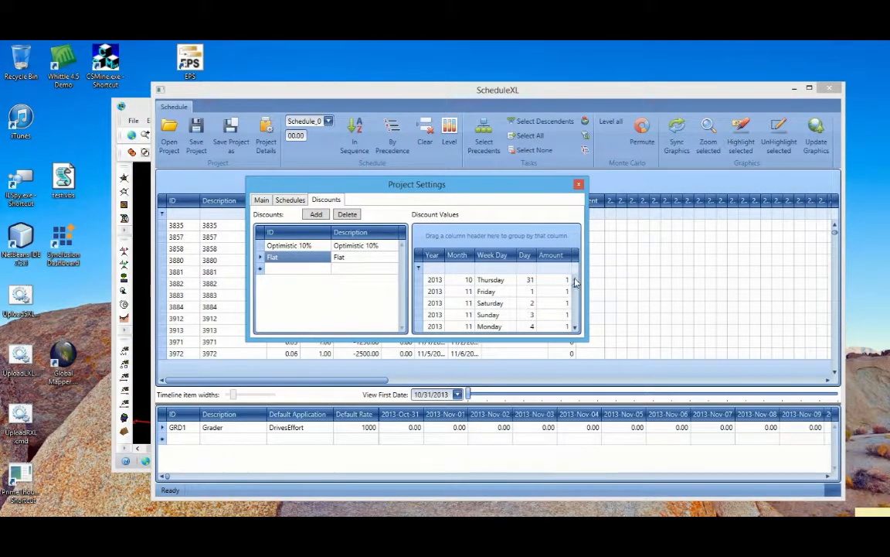
{"action": "mouse_move", "coordinate": [576, 288]}
{"action": "left_mouse_down"}
{"action": "mouse_move", "coordinate": [578, 327]}
{"action": "mouse_move", "coordinate": [581, 278]}
{"action": "left_mouse_up"}
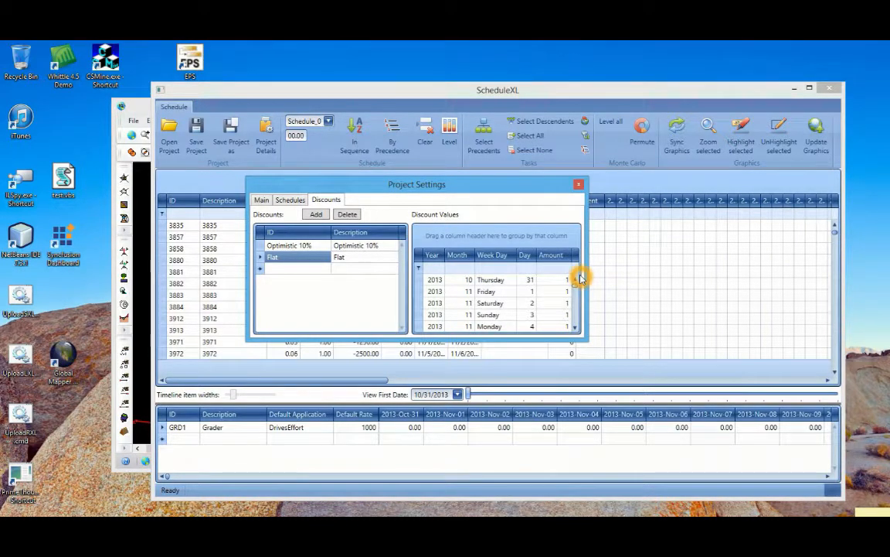
{"action": "left_click", "coordinate": [301, 248]}
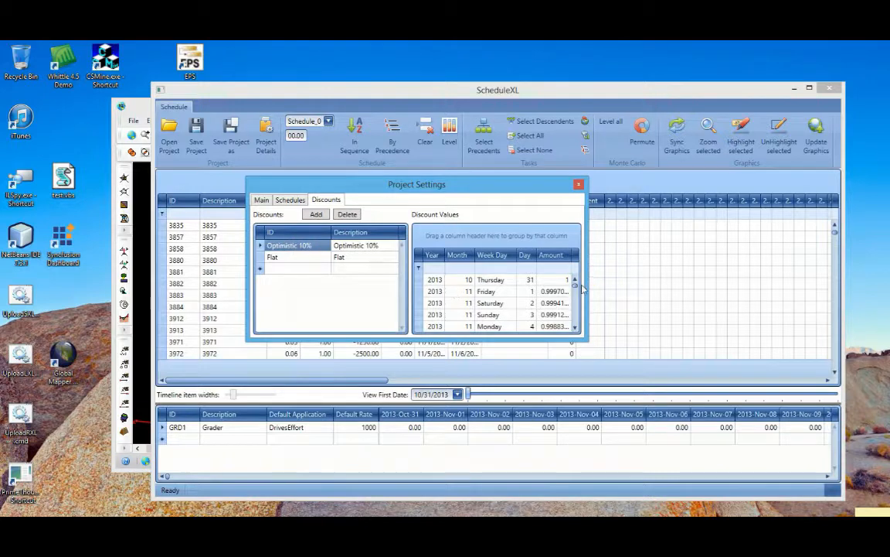
{"action": "left_click_drag", "start_coordinate": [576, 289], "coordinate": [545, 274]}
Set the discount of Schedule_0 to Optimistic 10% and close the project settings
{"action": "left_click", "coordinate": [286, 203]}
{"action": "left_click", "coordinate": [530, 245]}
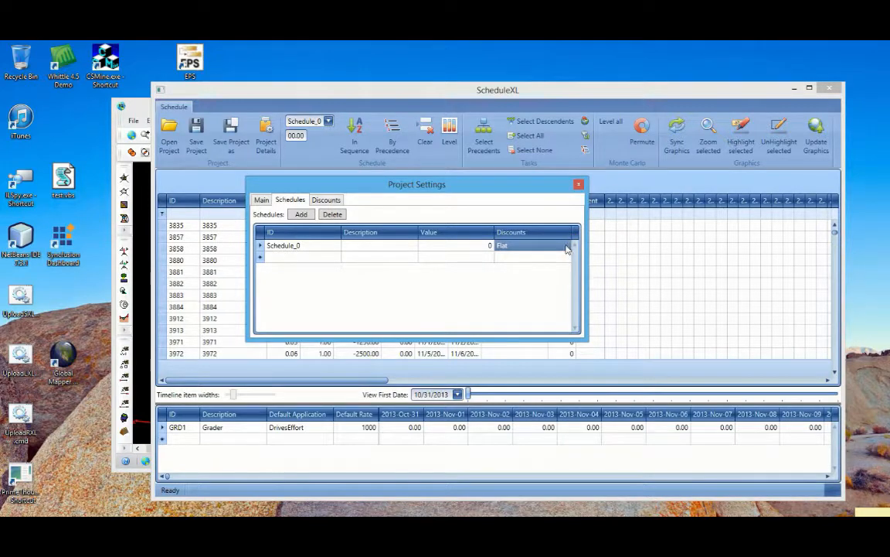
{"action": "left_click", "coordinate": [564, 245]}
{"action": "left_click", "coordinate": [565, 245]}
{"action": "left_click", "coordinate": [539, 258]}
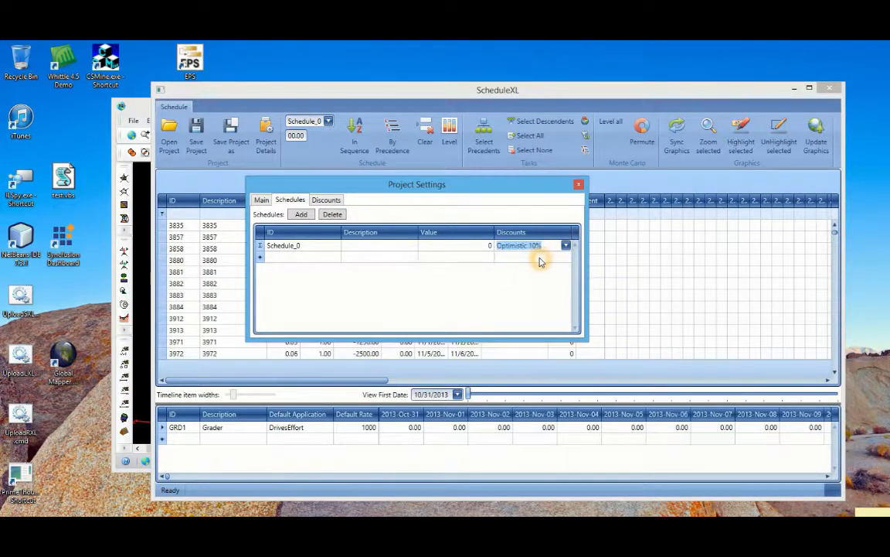
{"action": "left_click", "coordinate": [307, 256]}
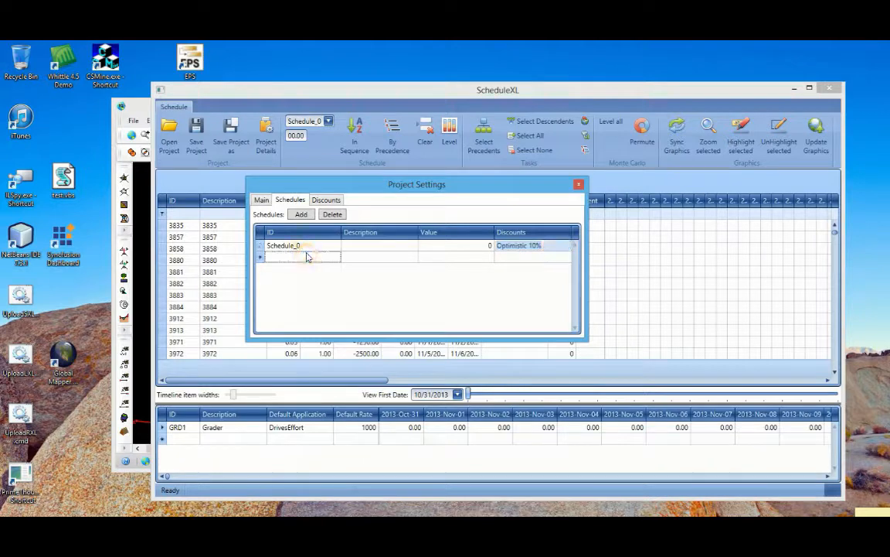
{"action": "left_click", "coordinate": [579, 187]}
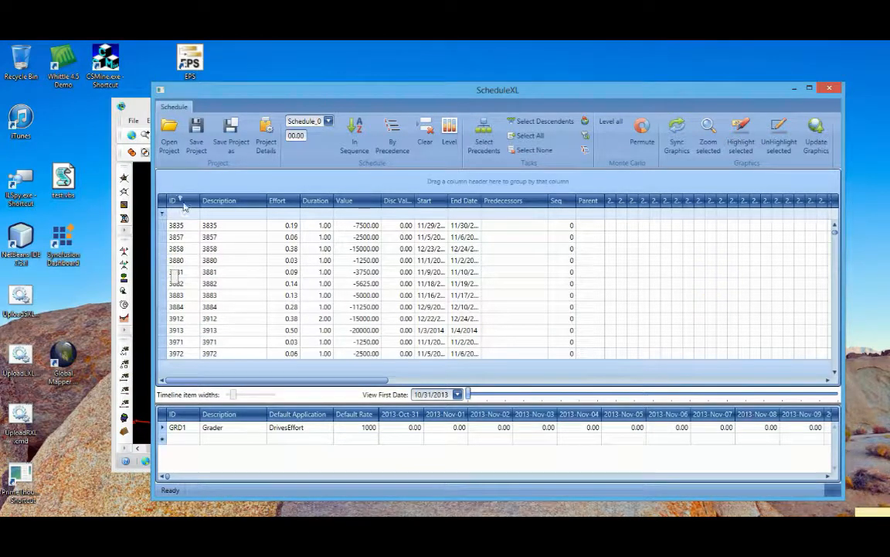
Select all tasks in the schedule and check their start and end dates
{"action": "left_click", "coordinate": [523, 137]}
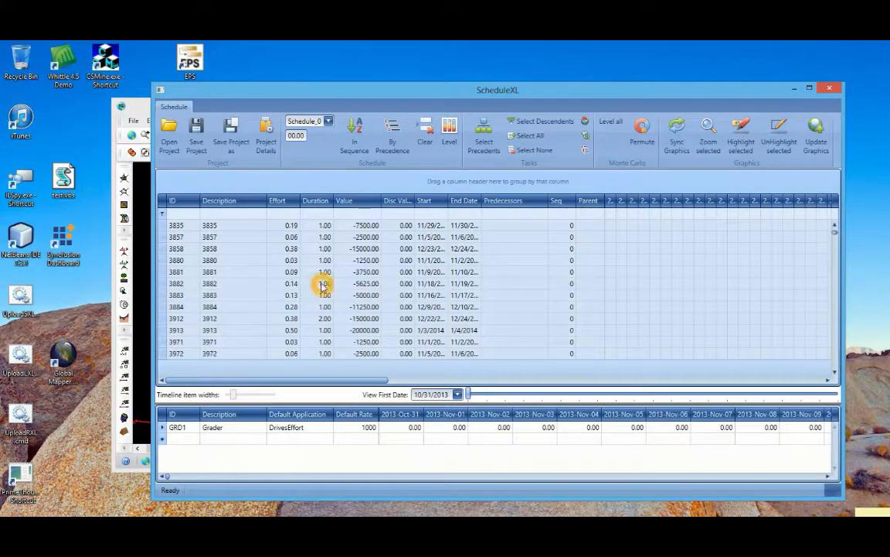
{"action": "left_click", "coordinate": [455, 280]}
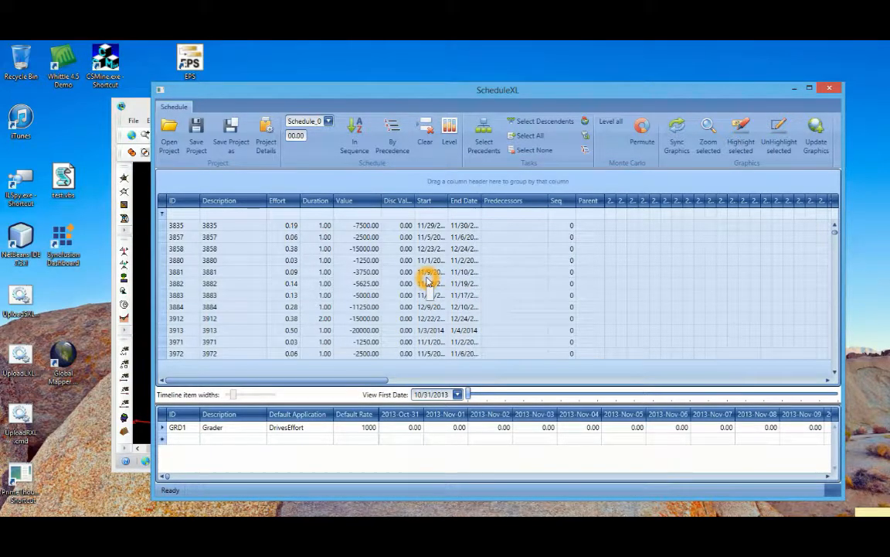
{"action": "left_click", "coordinate": [458, 282]}
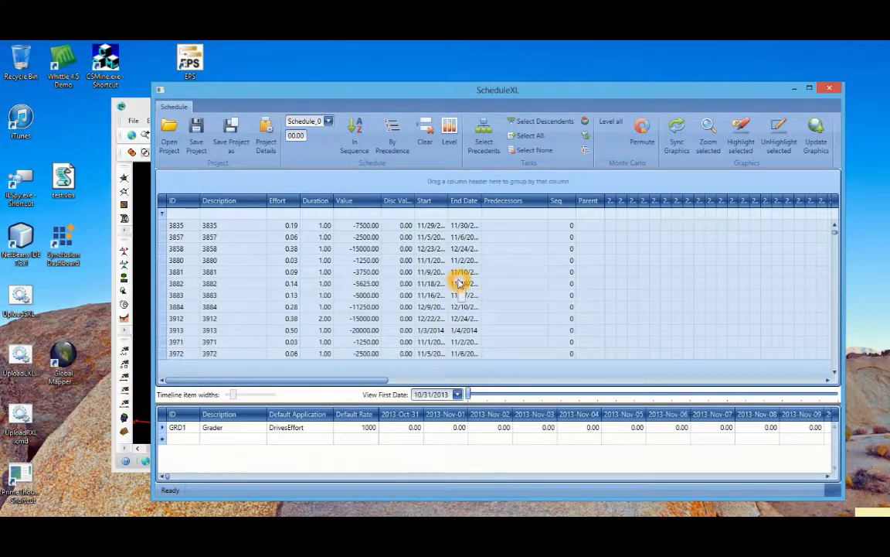
{"action": "left_click", "coordinate": [432, 308]}
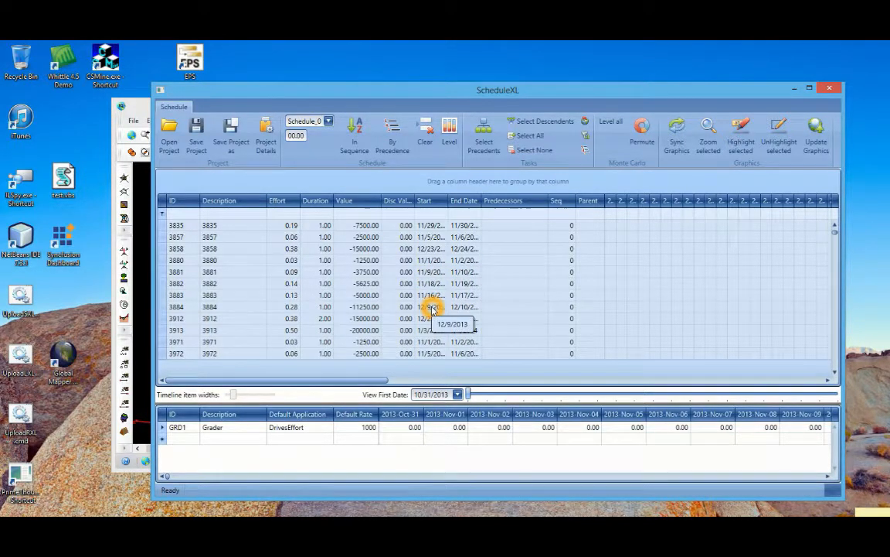
{"action": "left_click", "coordinate": [427, 294]}
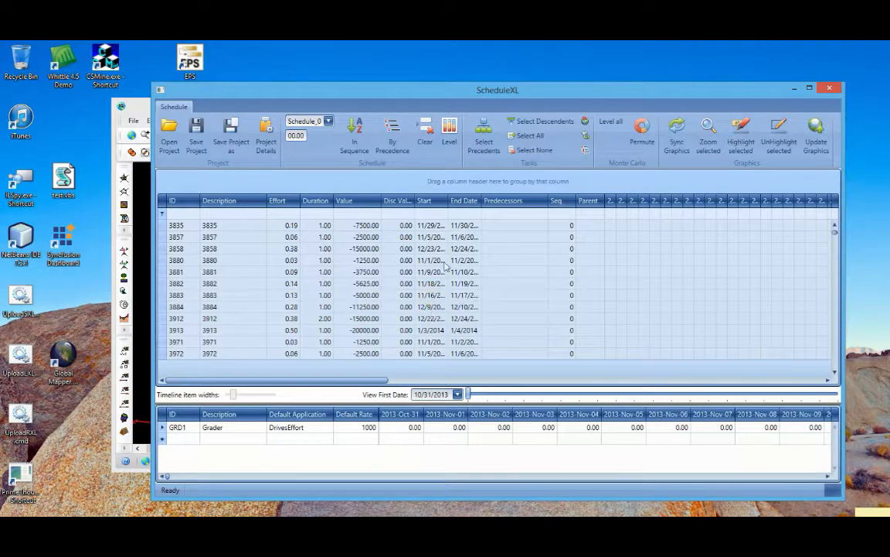
{"action": "left_click", "coordinate": [439, 274]}
Open the Grader resource GRD1 for editing, review its daily availability amounts over the project period, and close it
{"action": "left_click", "coordinate": [279, 427]}
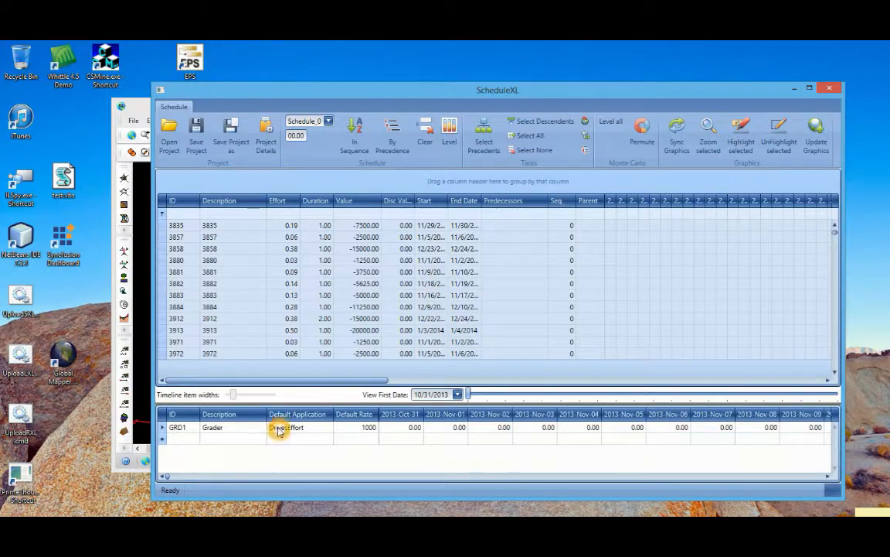
{"action": "left_click", "coordinate": [240, 429]}
{"action": "right_click", "coordinate": [241, 429]}
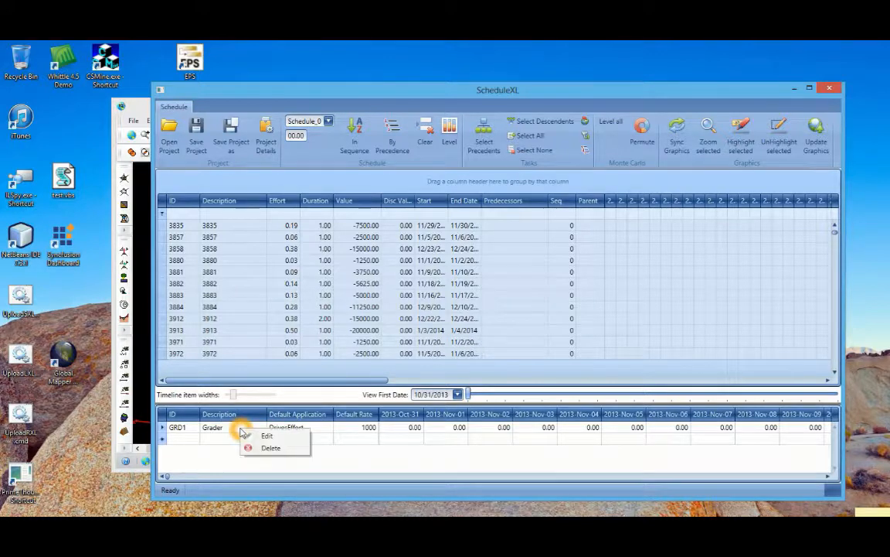
{"action": "left_click", "coordinate": [259, 436]}
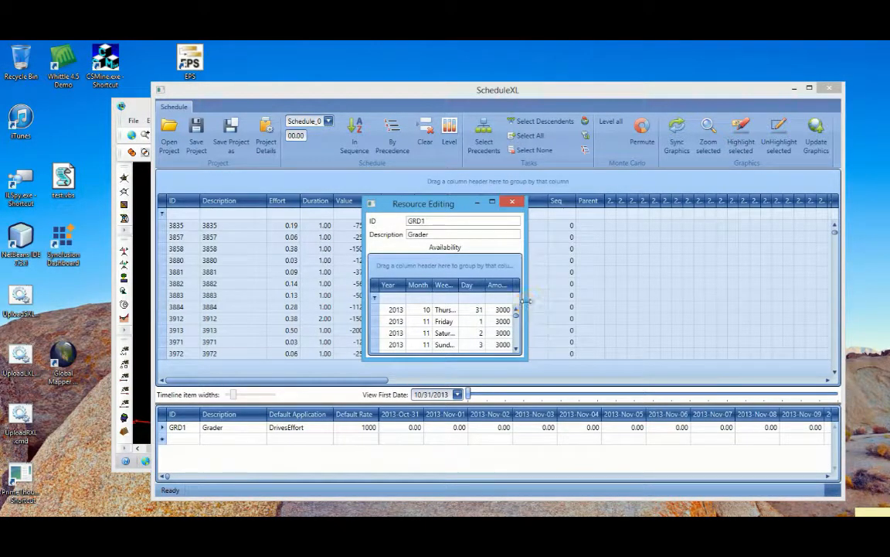
{"action": "left_click_drag", "start_coordinate": [523, 299], "coordinate": [545, 300]}
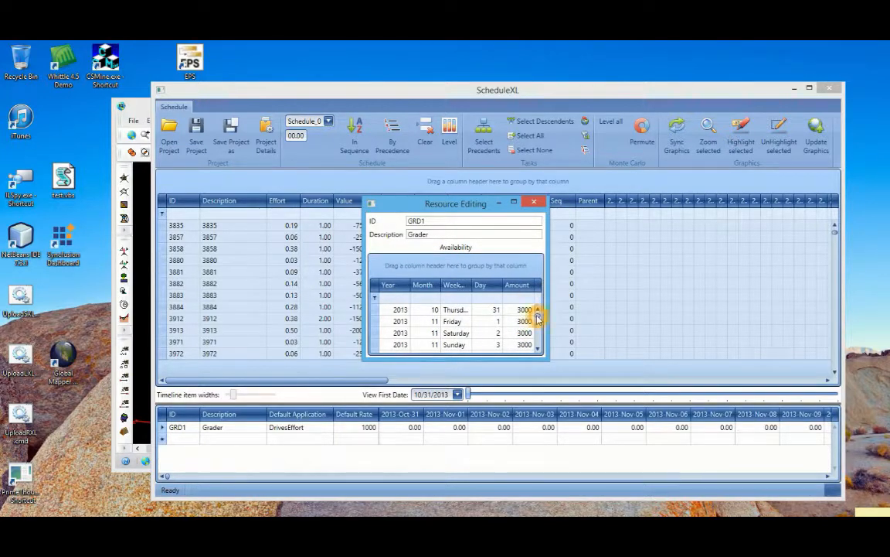
{"action": "left_click_drag", "start_coordinate": [538, 319], "coordinate": [538, 338]}
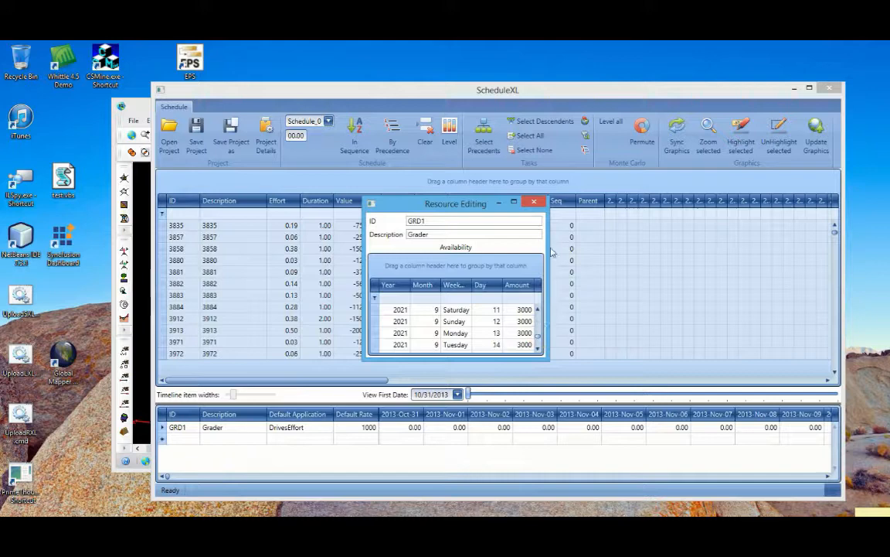
{"action": "left_click", "coordinate": [534, 202]}
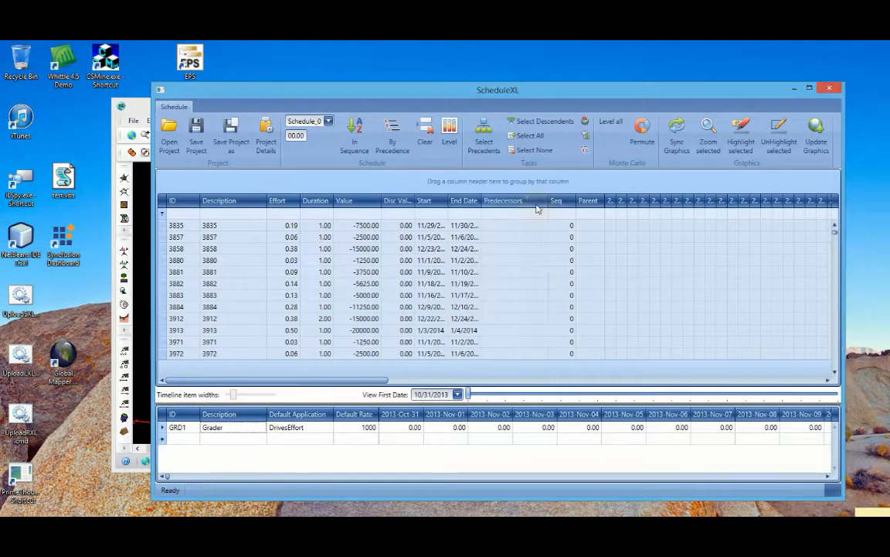
Level the selected tasks of Schedule_0 and look through their discounted values, dates and timeline bars
{"action": "left_click", "coordinate": [449, 129]}
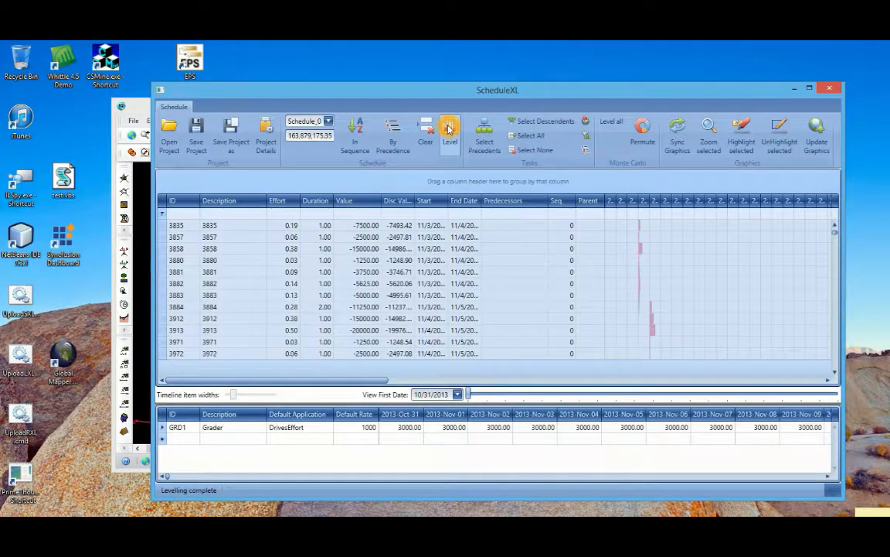
{"action": "scroll", "coordinate": [727, 278], "scroll_direction": "up", "scroll_amount": 10}
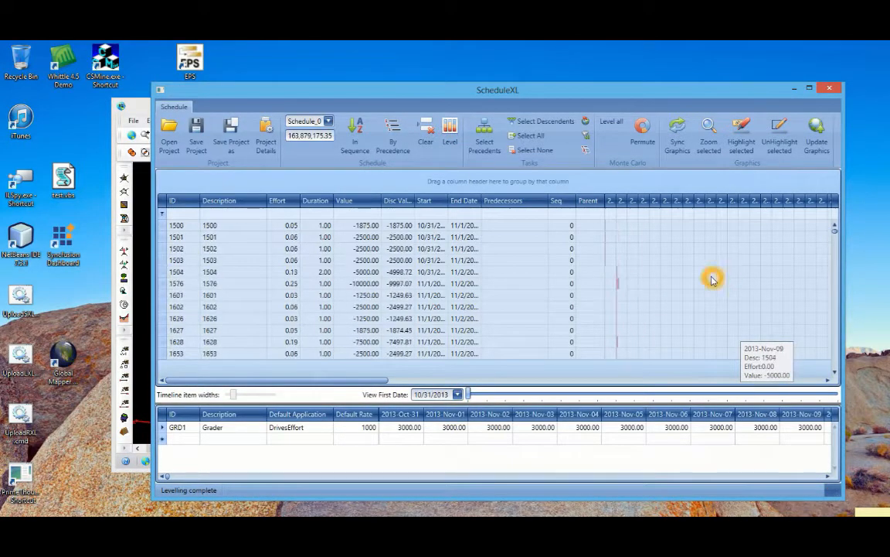
{"action": "scroll", "coordinate": [641, 263], "scroll_direction": "down", "scroll_amount": 10}
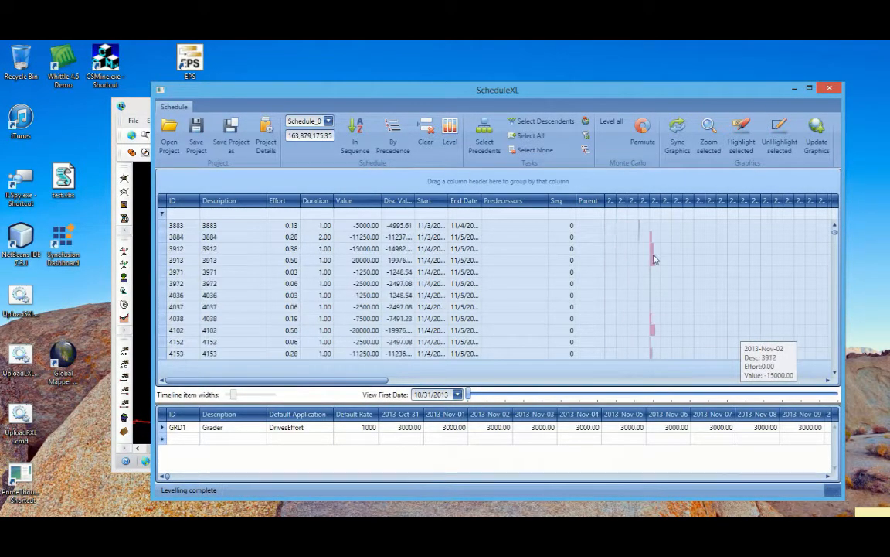
{"action": "scroll", "coordinate": [653, 259], "scroll_direction": "down", "scroll_amount": 10}
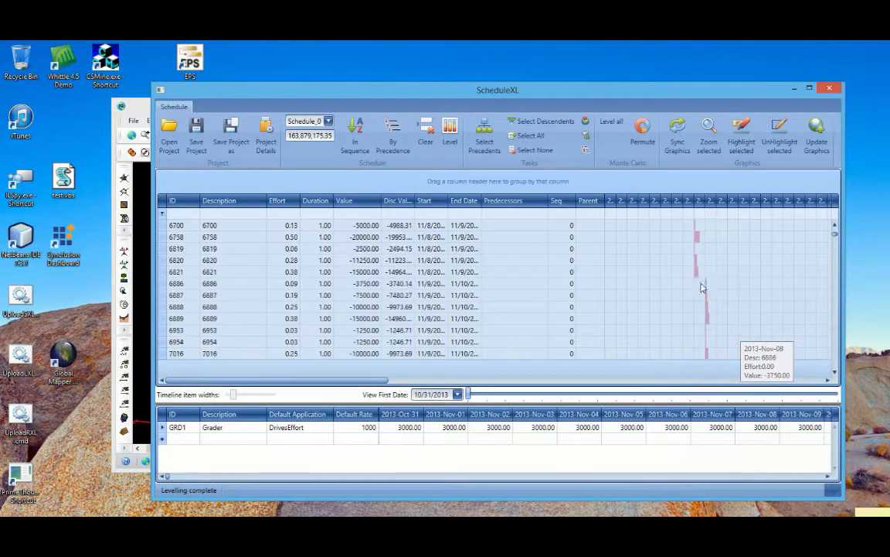
Look through the levelled tasks' timeline bars, the Grader resource's daily amounts and the schedule's discounted value
{"action": "scroll", "coordinate": [702, 287], "scroll_direction": "down", "scroll_amount": 10}
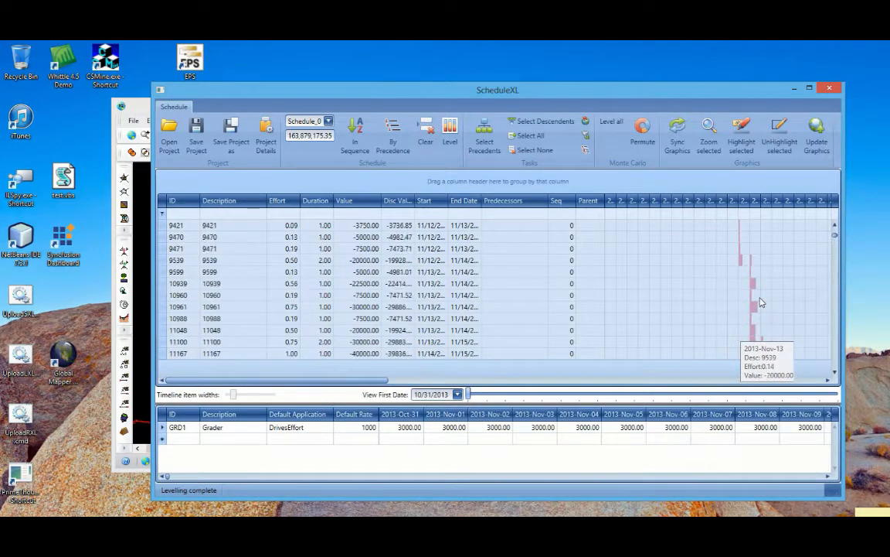
{"action": "scroll", "coordinate": [761, 302], "scroll_direction": "down", "scroll_amount": 2}
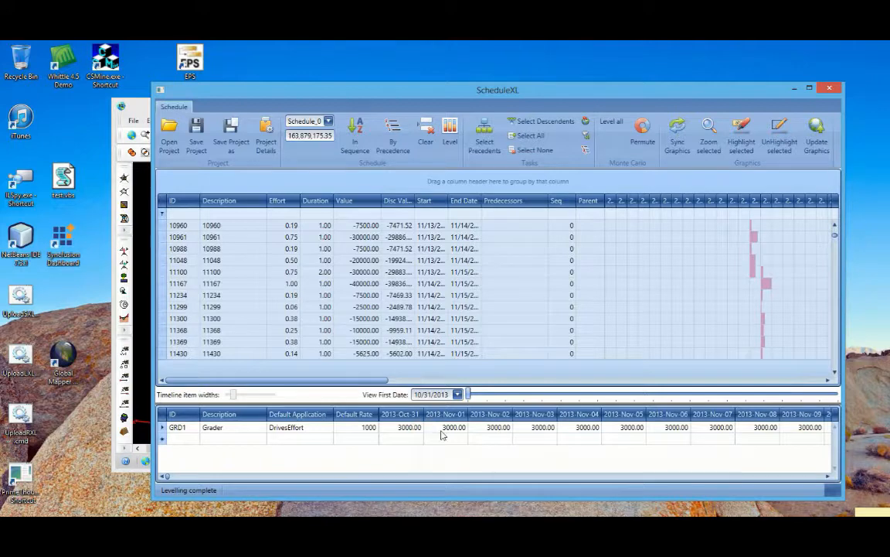
{"action": "left_click", "coordinate": [169, 478]}
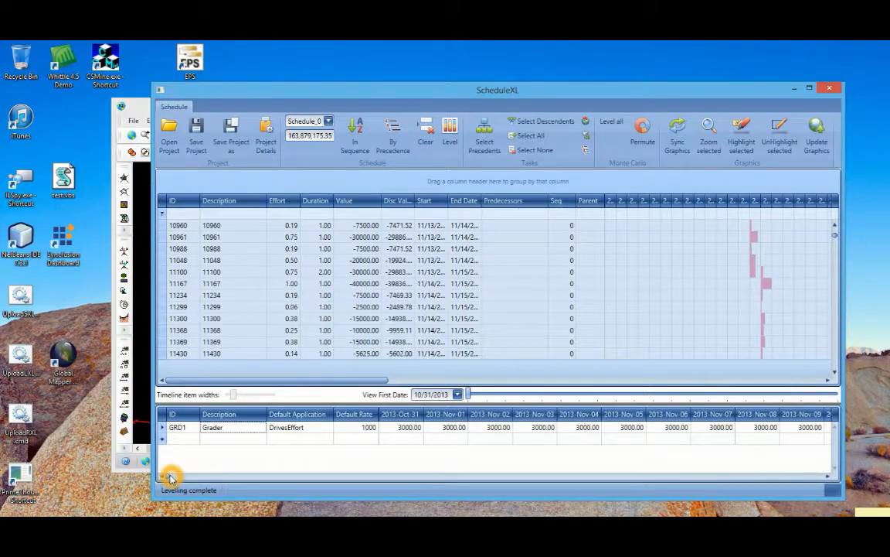
{"action": "left_click_drag", "start_coordinate": [169, 478], "coordinate": [131, 425]}
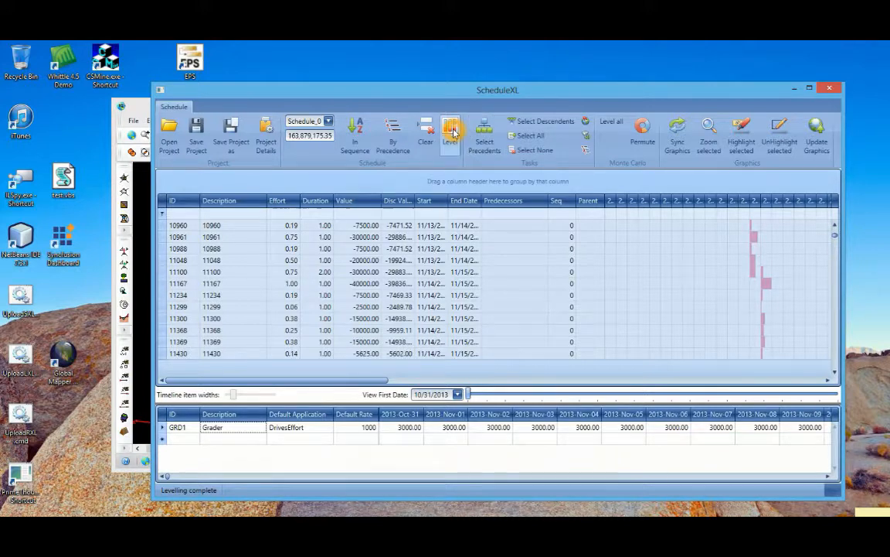
{"action": "left_click", "coordinate": [518, 266]}
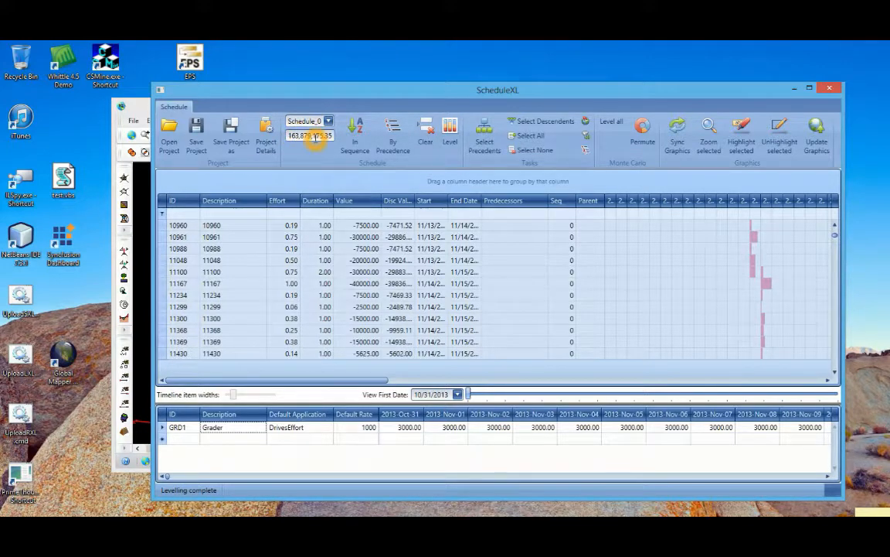
{"action": "left_click", "coordinate": [361, 290]}
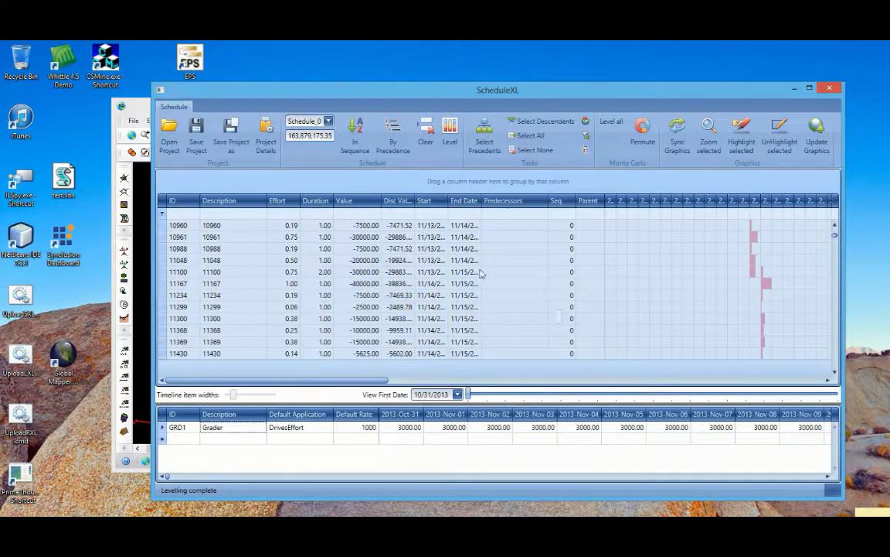
Sort the tasks by Value in descending order and level the schedule again, starting with the highest-value tasks
{"action": "left_click", "coordinate": [374, 200]}
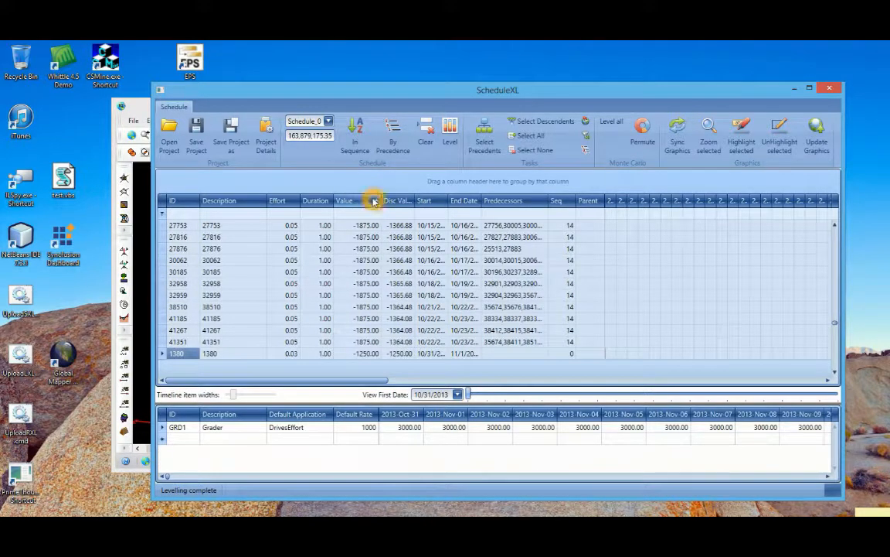
{"action": "left_click", "coordinate": [373, 200]}
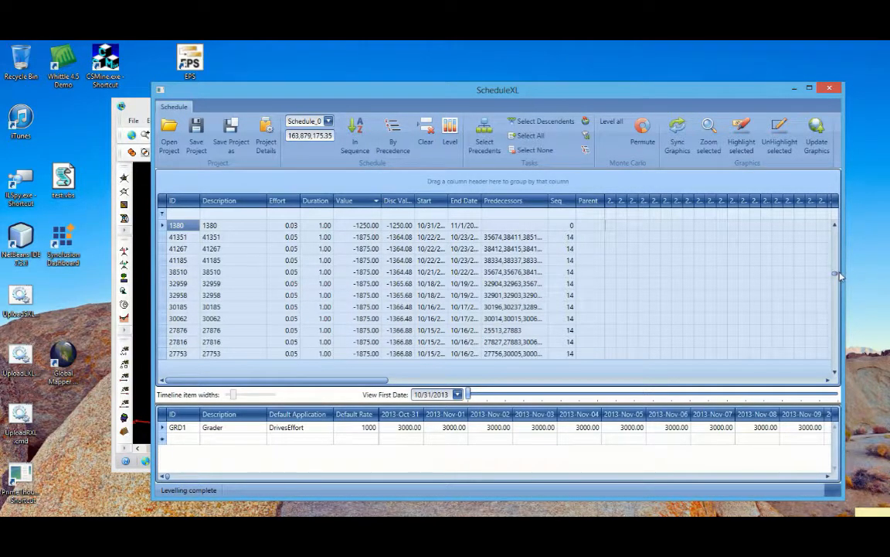
{"action": "left_click", "coordinate": [834, 276]}
{"action": "left_click_drag", "start_coordinate": [834, 276], "coordinate": [832, 208]}
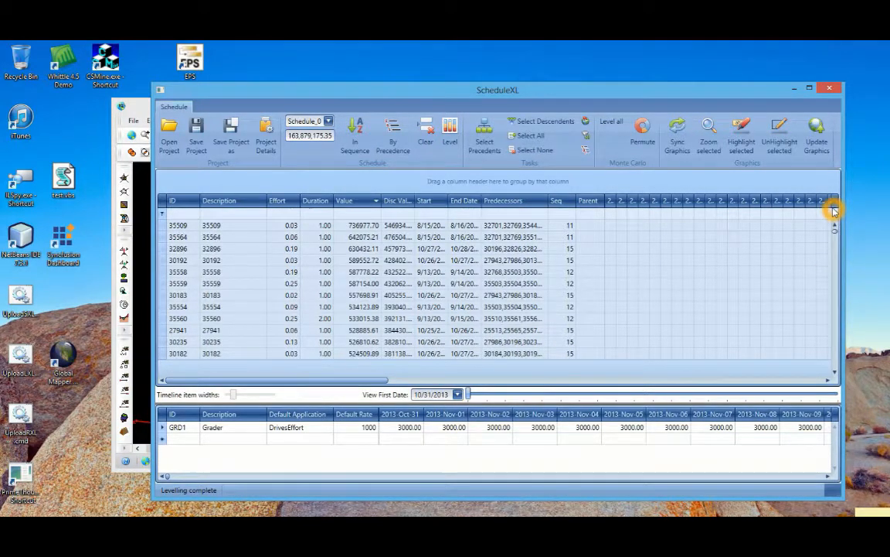
{"action": "left_click", "coordinate": [450, 131]}
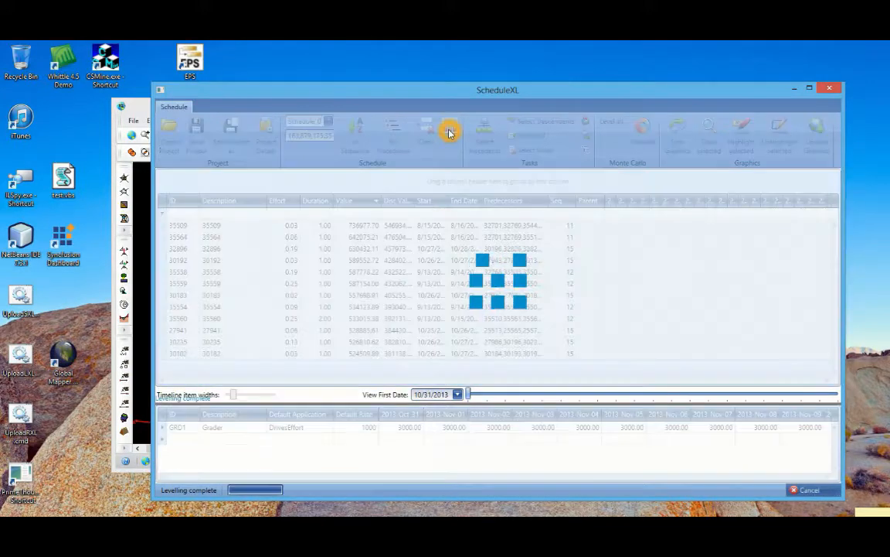
{"action": "left_click", "coordinate": [450, 131]}
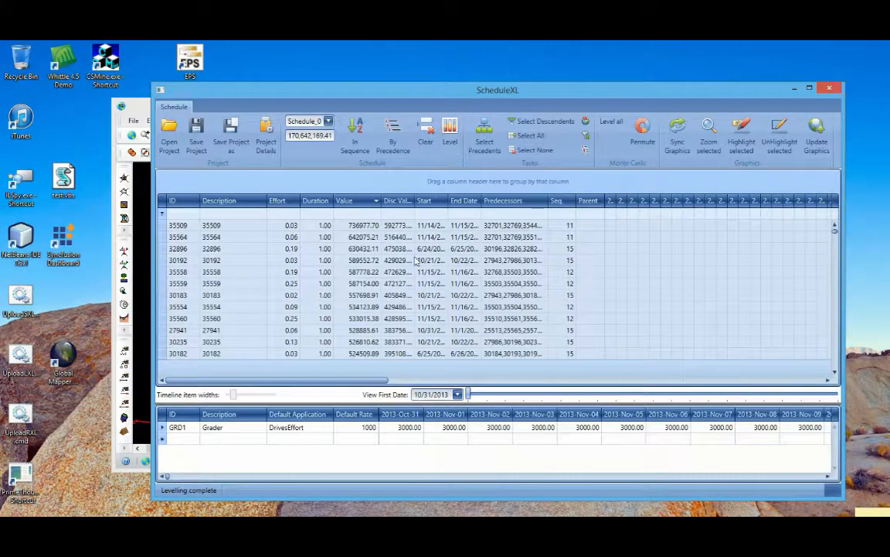
Check the total discounted value of Schedule_0 and the discounted values of the highest-value tasks
{"action": "left_click", "coordinate": [309, 135]}
{"action": "left_click", "coordinate": [416, 293]}
{"action": "left_click", "coordinate": [389, 275]}
{"action": "left_click", "coordinate": [390, 274]}
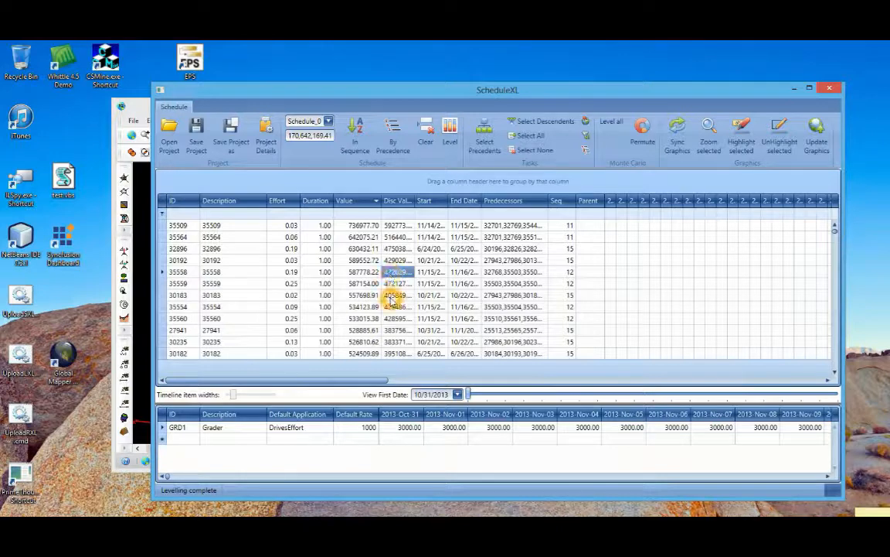
{"action": "scroll", "coordinate": [391, 300], "scroll_direction": "down", "scroll_amount": 5}
{"action": "scroll", "coordinate": [391, 300], "scroll_direction": "up", "scroll_amount": 5}
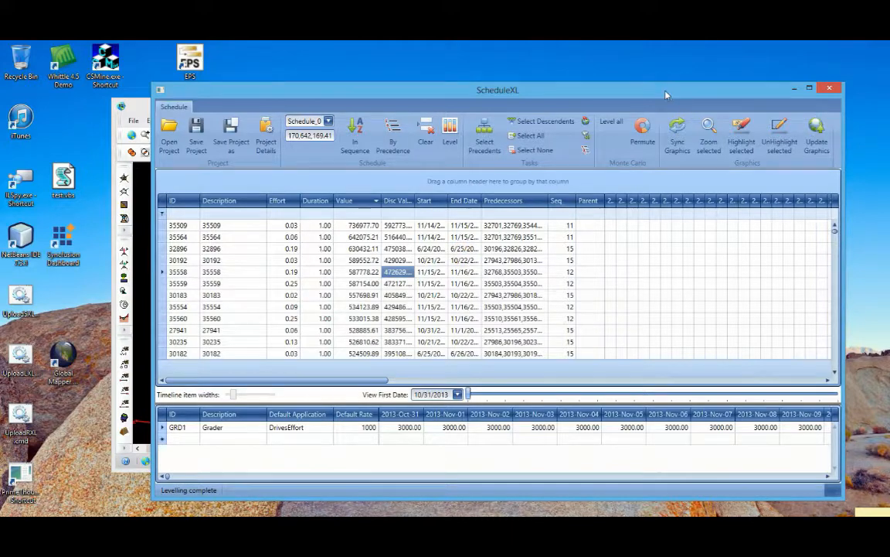
Select all tasks and update the block model graphics from the levelled schedule
{"action": "left_click_drag", "start_coordinate": [666, 94], "coordinate": [687, 105]}
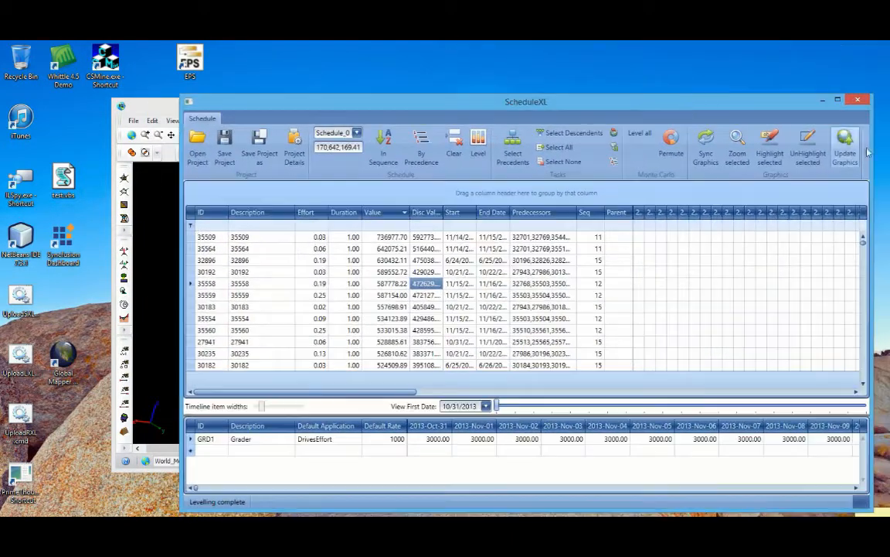
{"action": "left_click", "coordinate": [704, 149]}
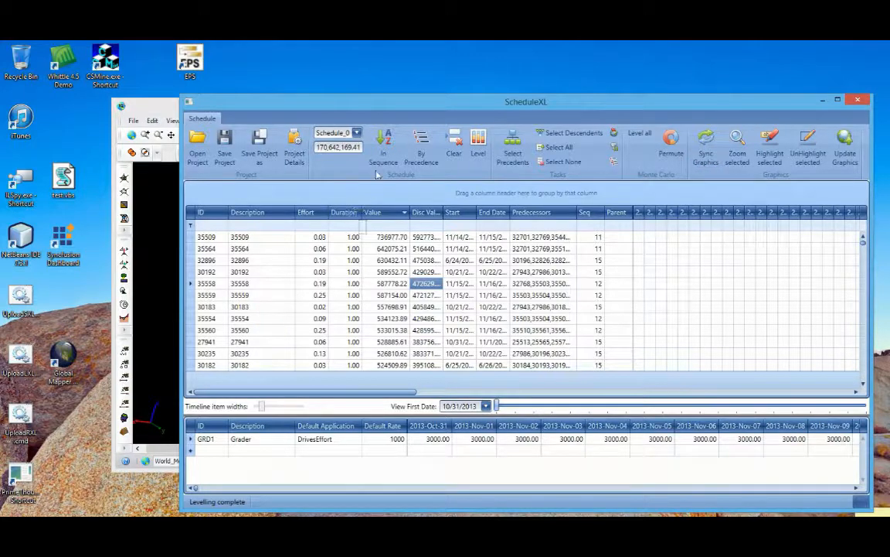
{"action": "left_click_drag", "start_coordinate": [400, 104], "coordinate": [439, 103]}
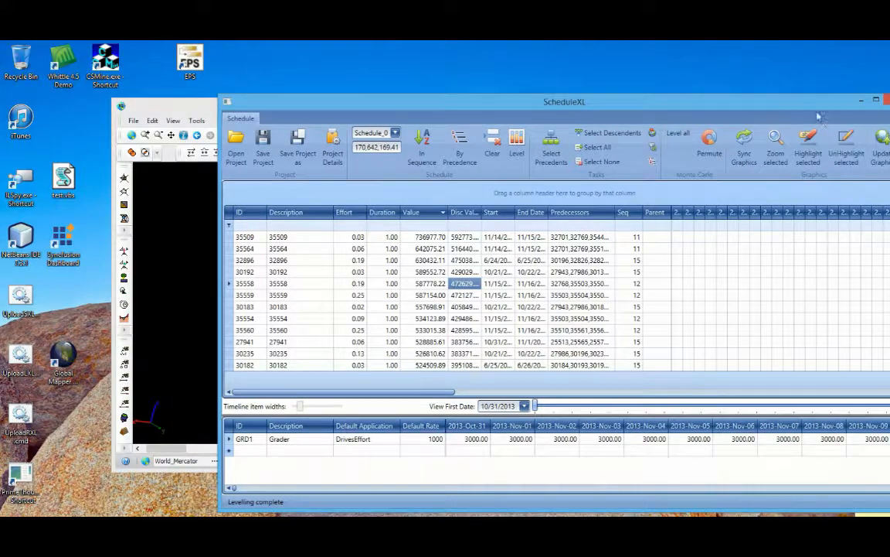
{"action": "left_click_drag", "start_coordinate": [802, 108], "coordinate": [765, 104]}
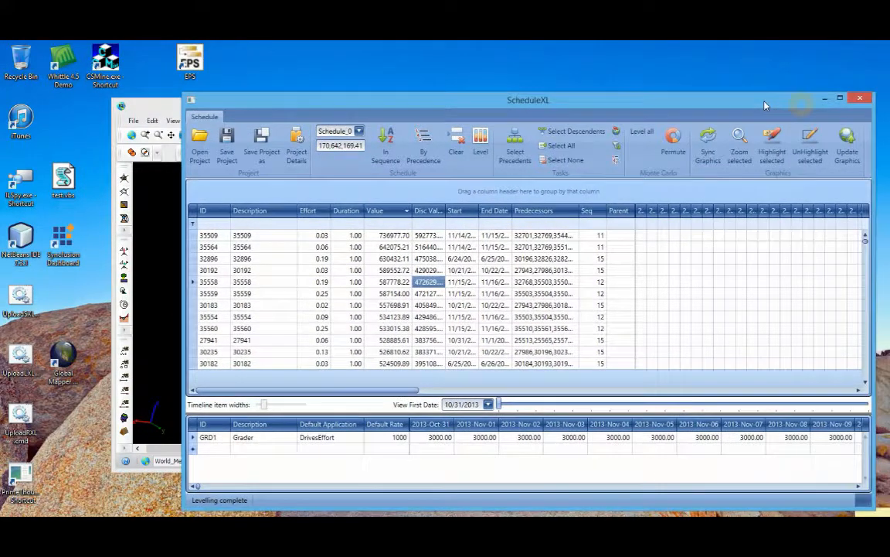
{"action": "left_click", "coordinate": [839, 160]}
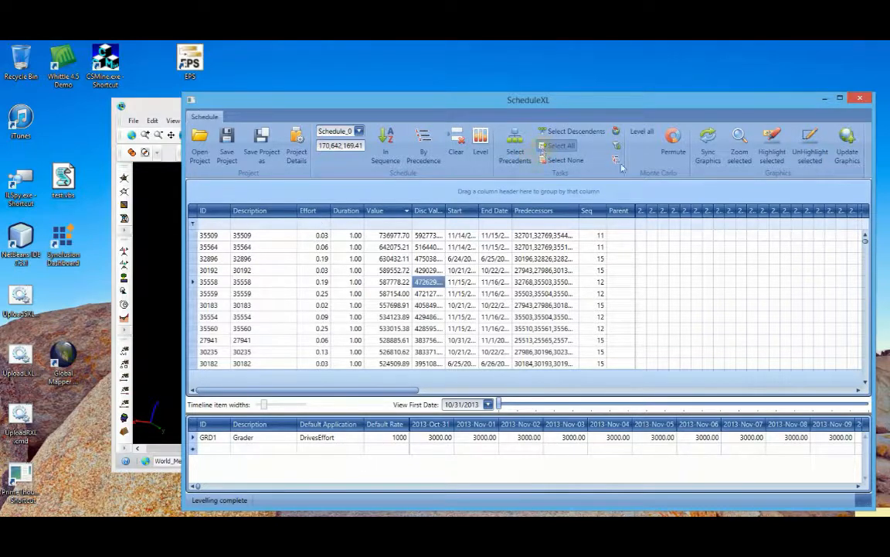
{"action": "left_click", "coordinate": [845, 146]}
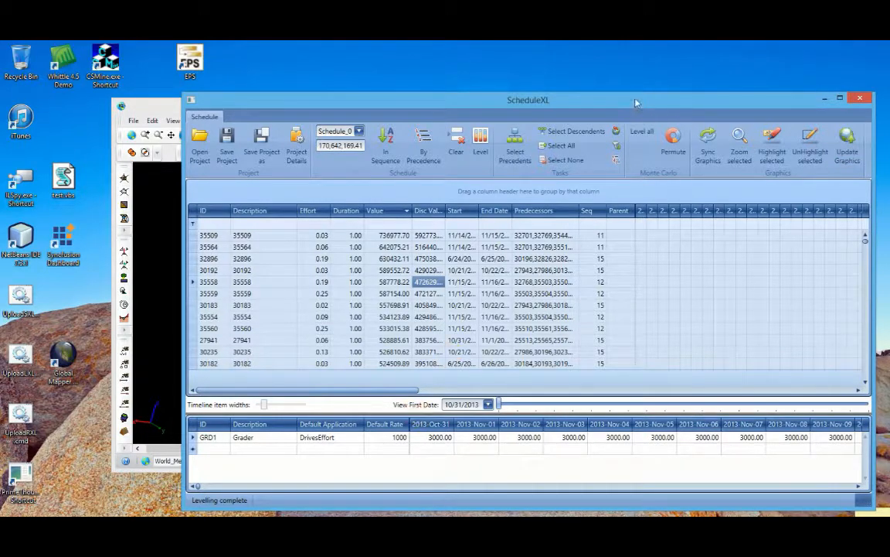
Switch to Spatial, apply the Schedule theme to the _vb_modgrd layer and inspect the mining dates on the pit blocks
{"action": "left_click", "coordinate": [160, 300]}
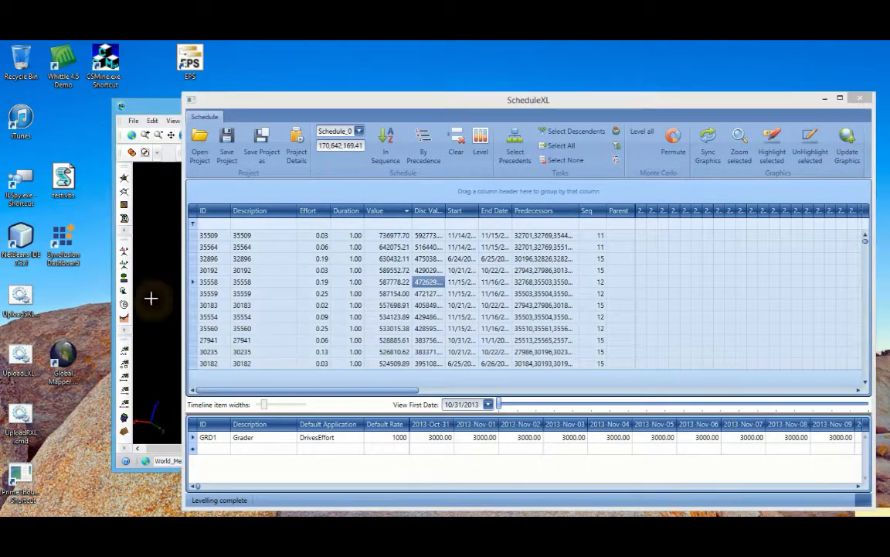
{"action": "mouse_move", "coordinate": [313, 106]}
{"action": "left_mouse_down"}
{"action": "mouse_move", "coordinate": [266, 274]}
{"action": "mouse_move", "coordinate": [241, 444]}
{"action": "left_mouse_up"}
{"action": "left_click", "coordinate": [625, 193]}
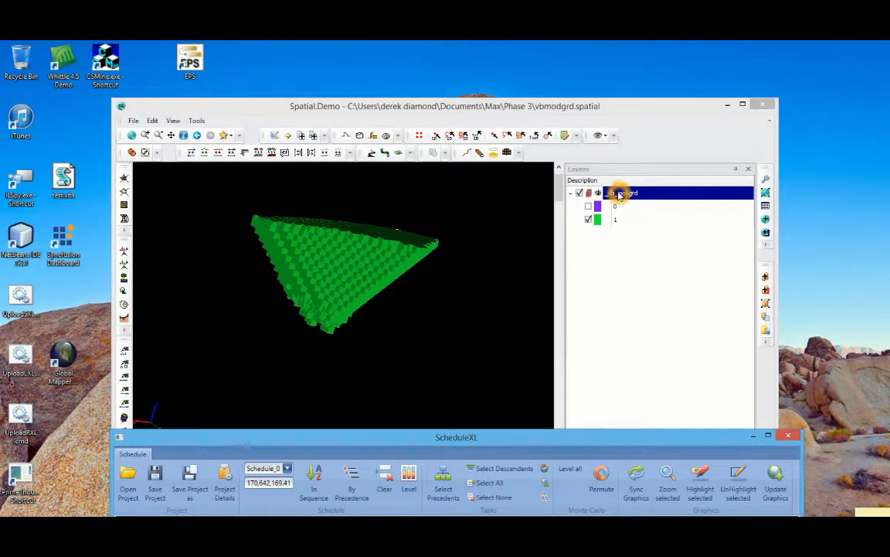
{"action": "right_click", "coordinate": [618, 192]}
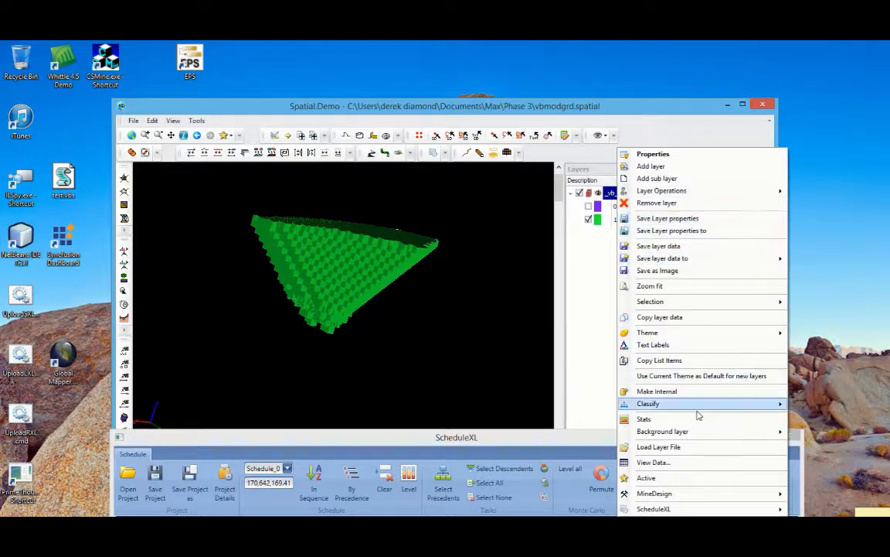
{"action": "mouse_move", "coordinate": [727, 333]}
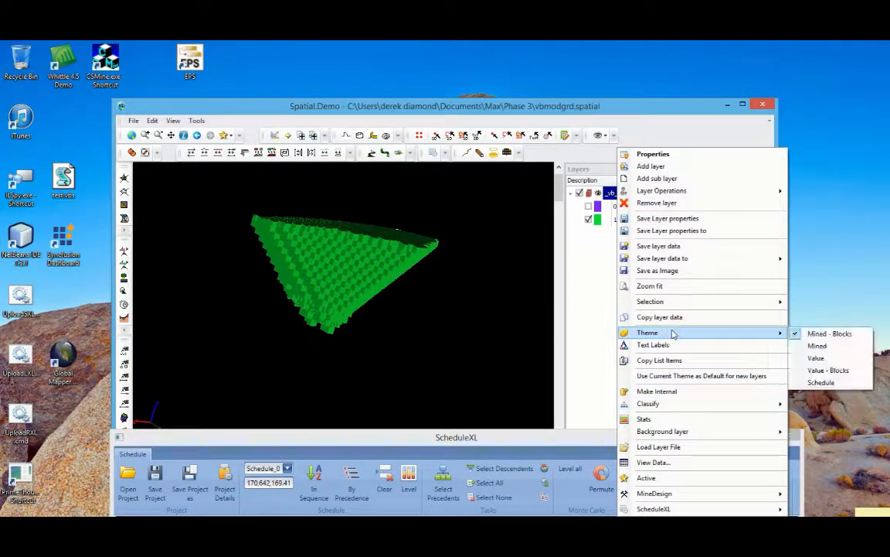
{"action": "left_click", "coordinate": [822, 382]}
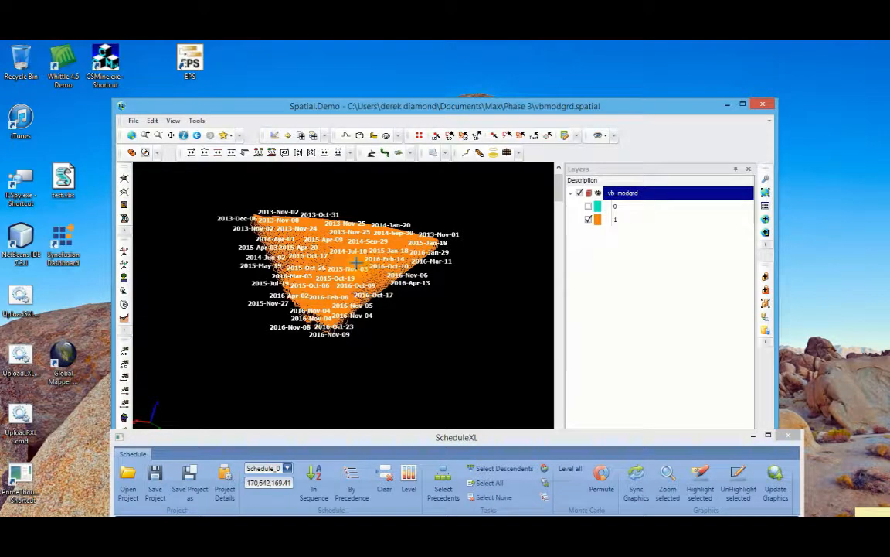
{"action": "scroll", "coordinate": [353, 262], "scroll_direction": "up", "scroll_amount": 4}
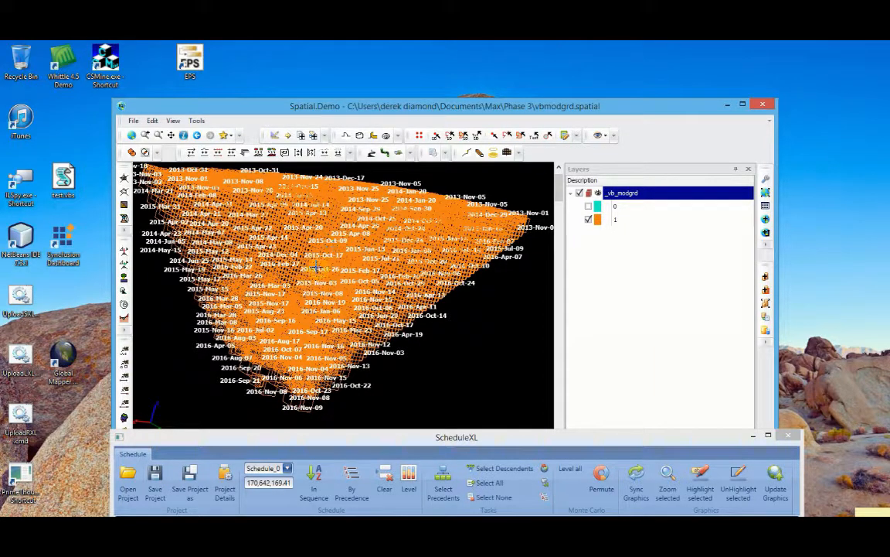
Return to ScheduleXL, make its window taller and look through the tasks sorted by value
{"action": "left_click", "coordinate": [456, 438]}
{"action": "left_click_drag", "start_coordinate": [456, 439], "coordinate": [506, 78]}
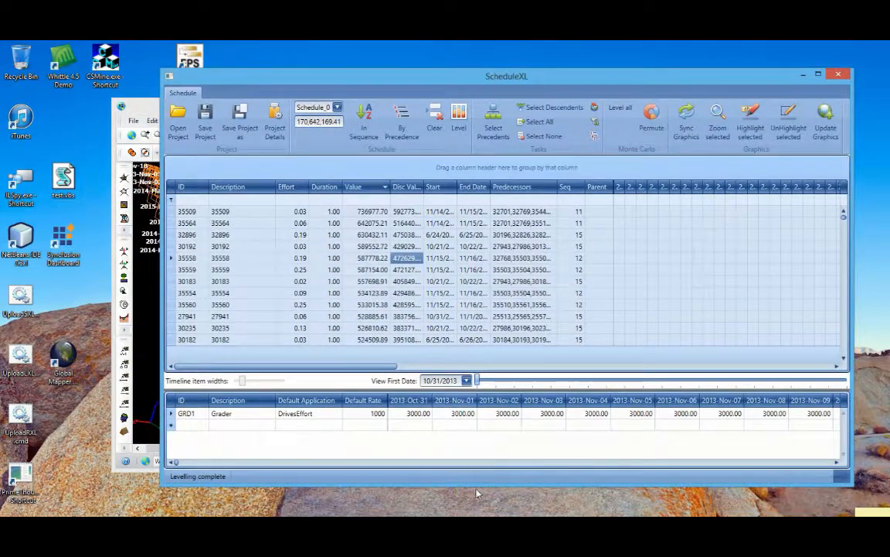
{"action": "left_click_drag", "start_coordinate": [475, 483], "coordinate": [476, 507]}
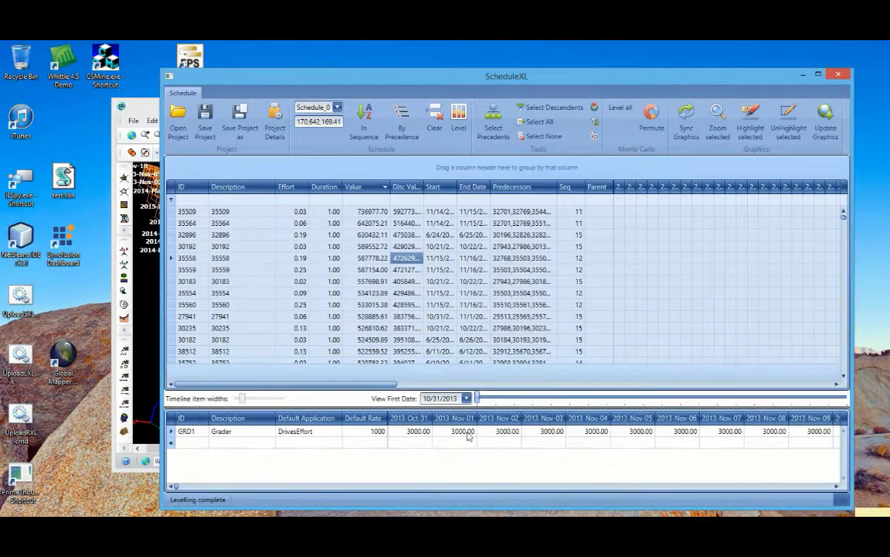
{"action": "left_click", "coordinate": [267, 272]}
{"action": "scroll", "coordinate": [439, 306], "scroll_direction": "down", "scroll_amount": 11}
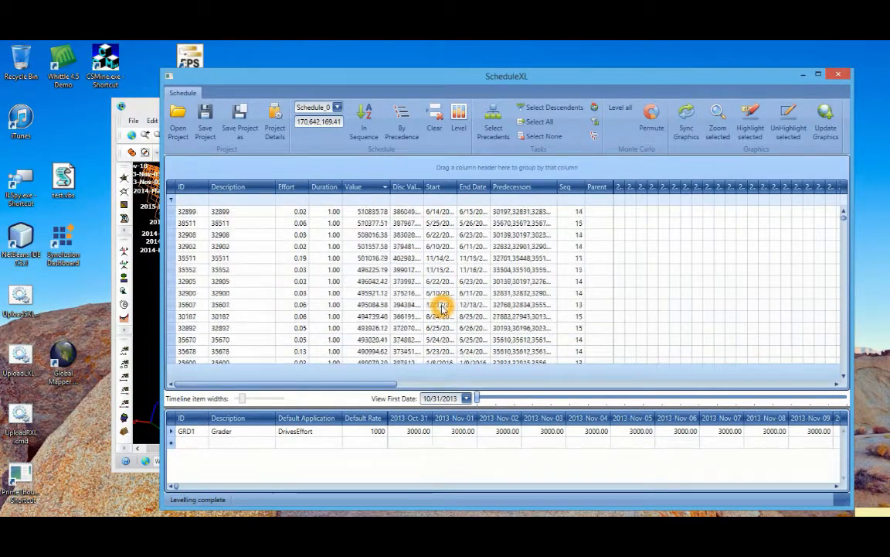
{"action": "scroll", "coordinate": [437, 310], "scroll_direction": "down", "scroll_amount": 4}
{"action": "scroll", "coordinate": [436, 310], "scroll_direction": "up", "scroll_amount": 4}
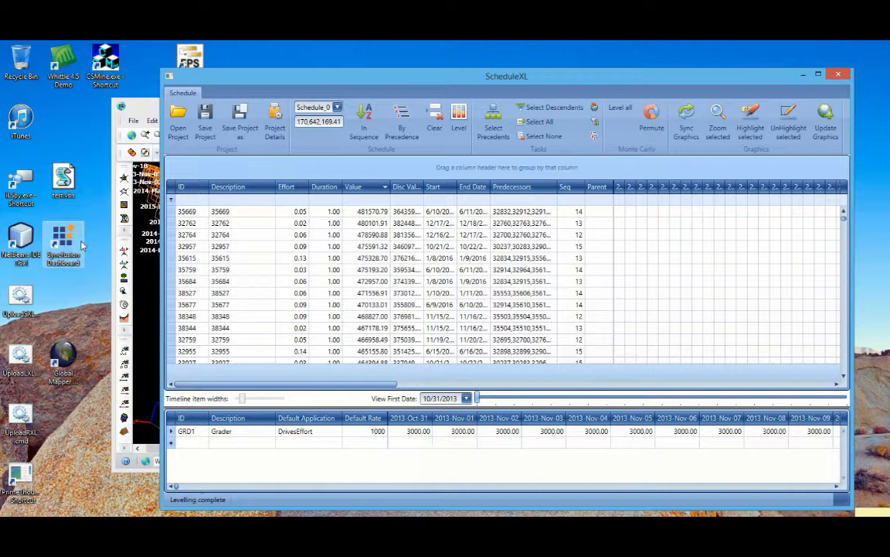
Select the tasks from 35669 to 32955, enable Level all and run the Monte Carlo Permute
{"action": "left_click", "coordinate": [174, 213]}
{"action": "left_click_drag", "start_coordinate": [174, 214], "coordinate": [179, 348]}
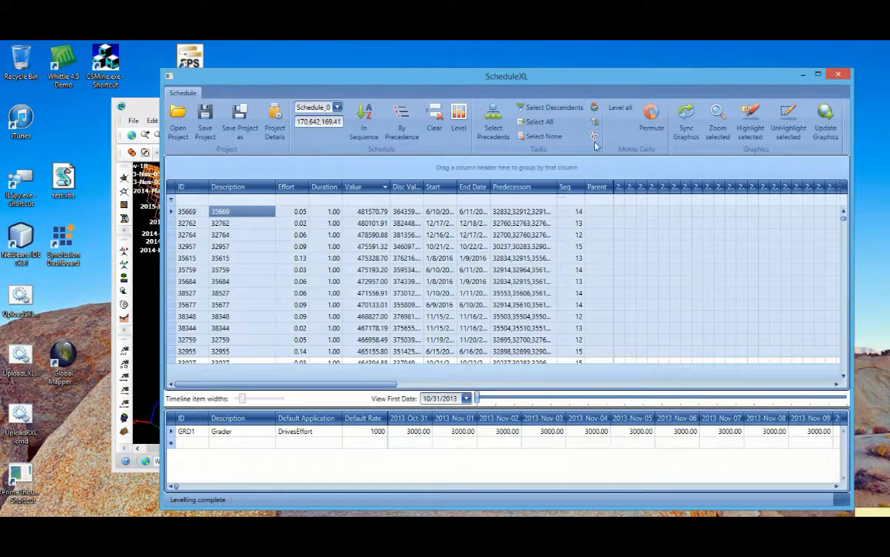
{"action": "left_click", "coordinate": [623, 107]}
{"action": "left_click", "coordinate": [557, 268]}
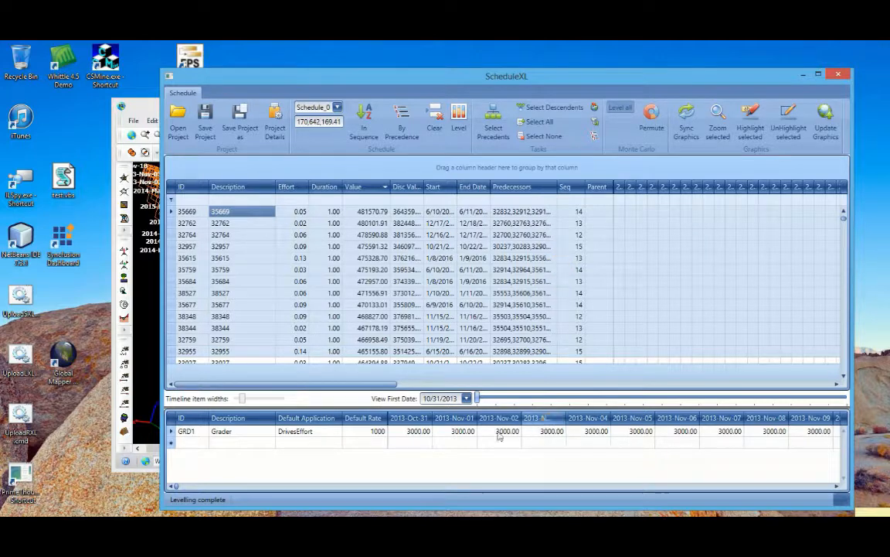
{"action": "left_click", "coordinate": [676, 415]}
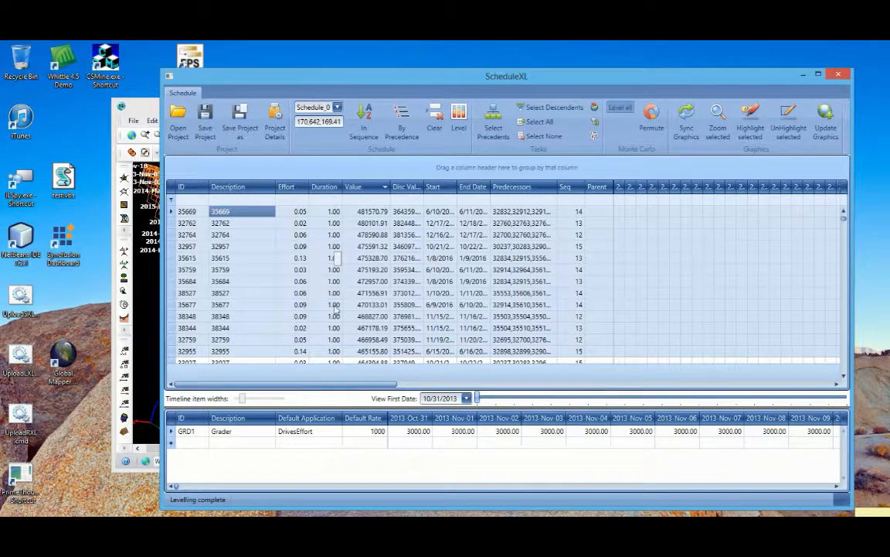
{"action": "left_click", "coordinate": [651, 116]}
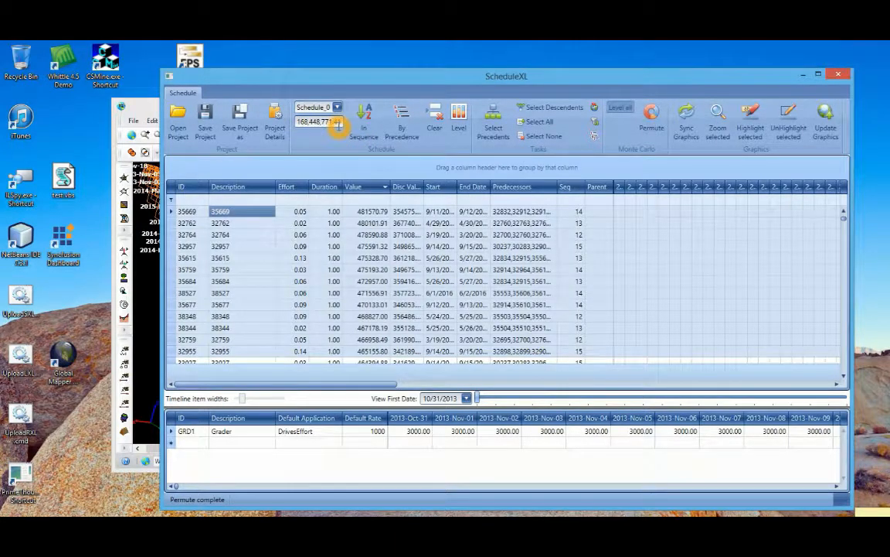
Select all tasks and level Schedule_0 again in descending value order
{"action": "scroll", "coordinate": [443, 290], "scroll_direction": "down", "scroll_amount": 10}
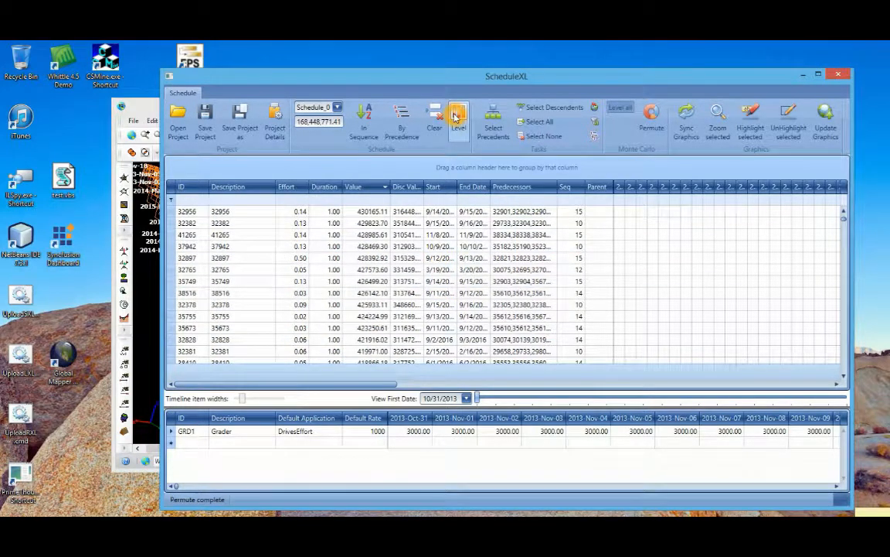
{"action": "left_click", "coordinate": [456, 115]}
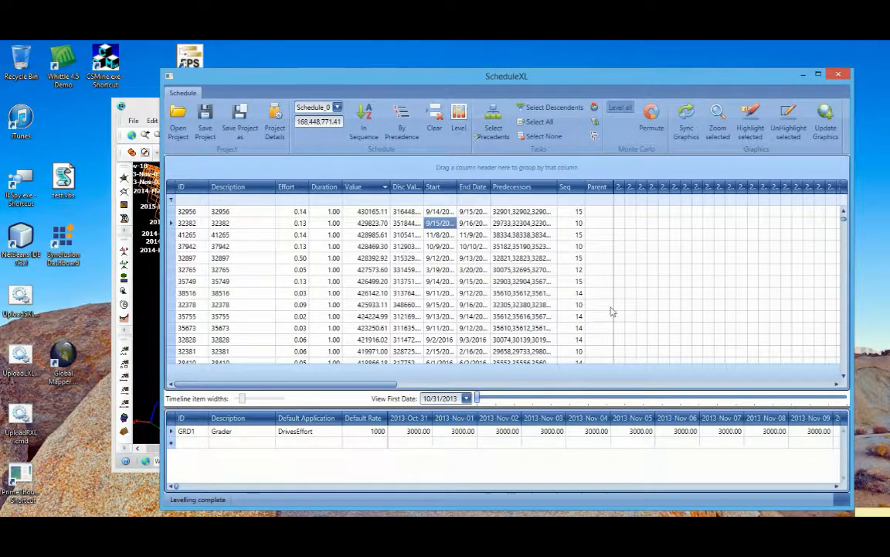
{"action": "left_click", "coordinate": [540, 126]}
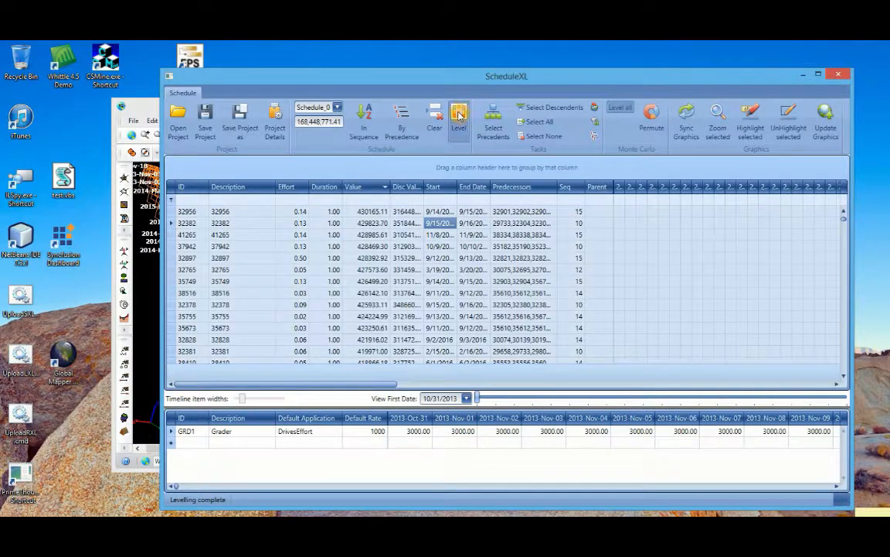
{"action": "left_click", "coordinate": [459, 117]}
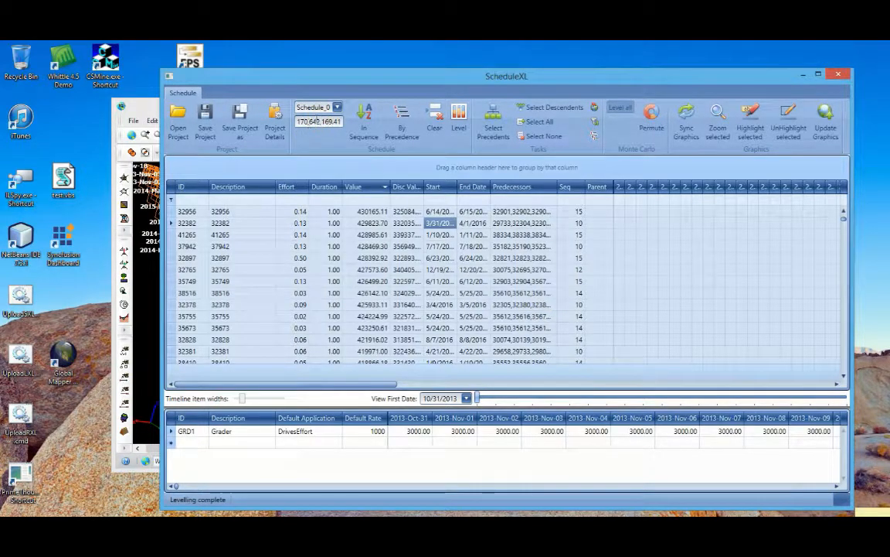
{"action": "left_click", "coordinate": [520, 307]}
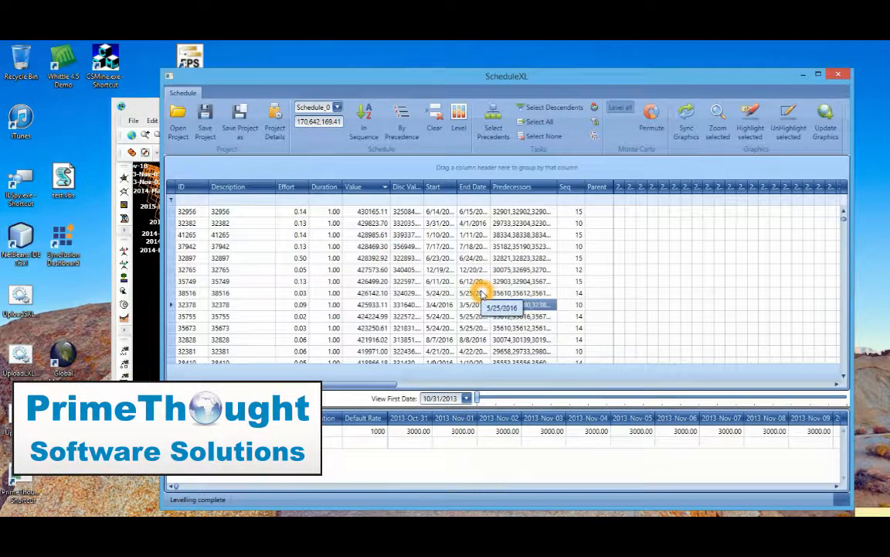
Add Count summaries beneath the Duration and Description columns of the task table
{"action": "right_click", "coordinate": [319, 374]}
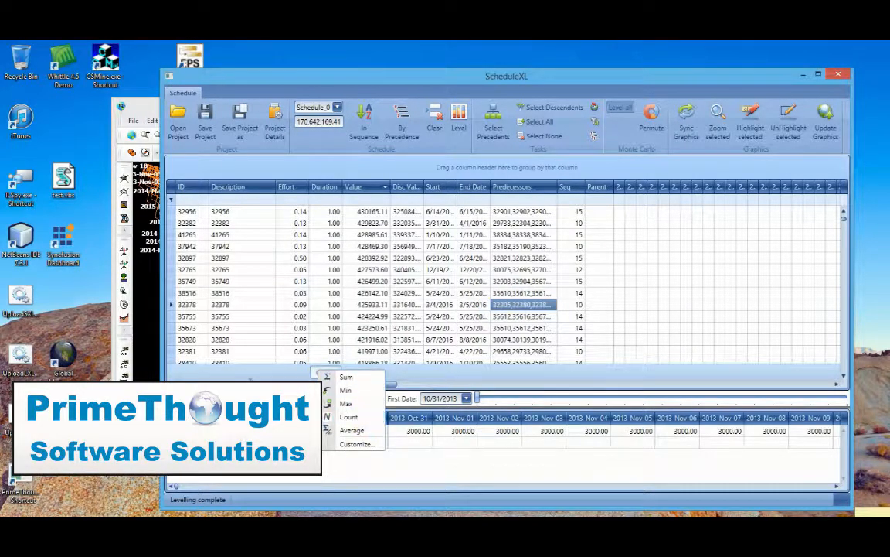
{"action": "left_click", "coordinate": [362, 417]}
{"action": "left_click", "coordinate": [267, 418]}
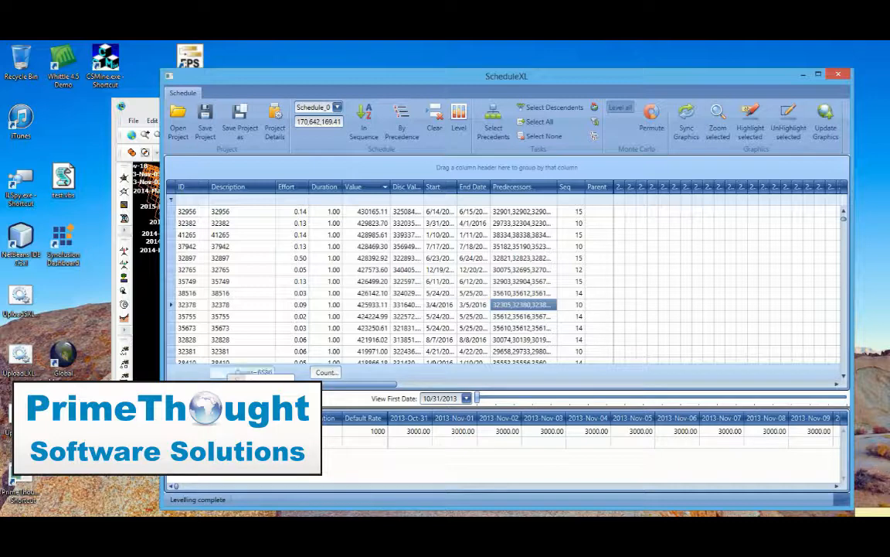